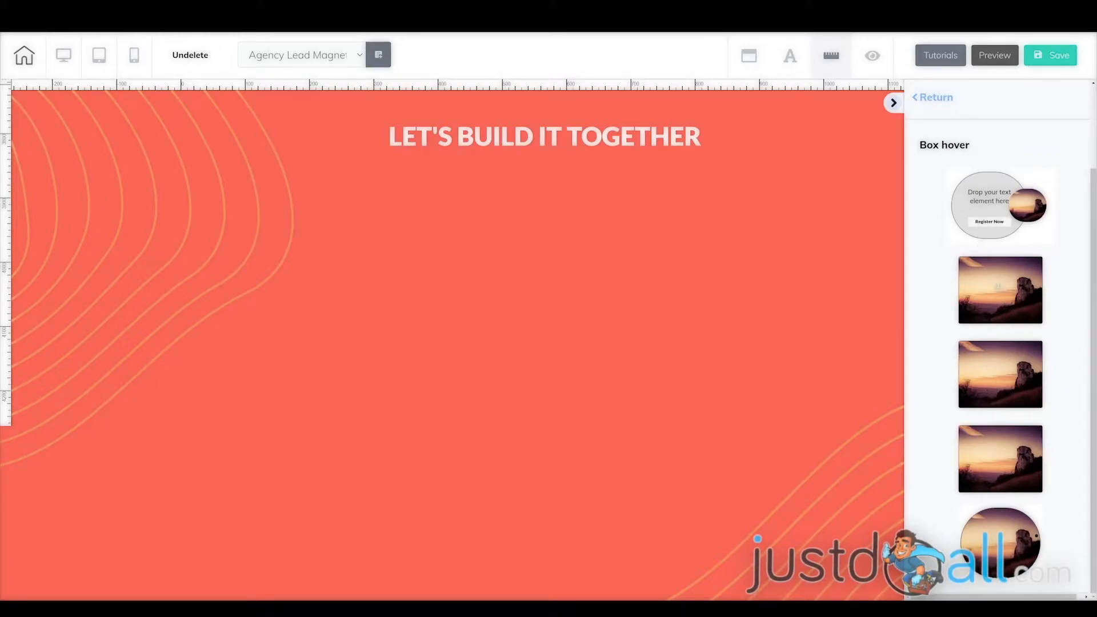
# - Place the first square image Box hover element below the LET'S BUILD IT TOGETHER heading and check its view, normal and hover states
pyautogui.moveTo(1000, 305); pyautogui.dragTo(446, 295)
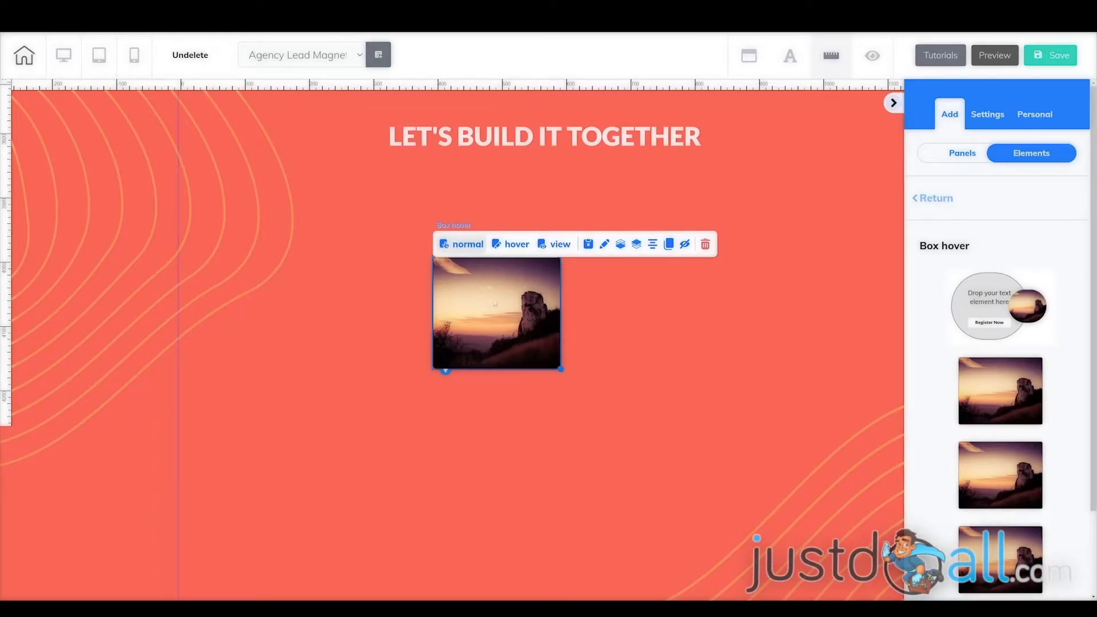
pyautogui.click(488, 303)
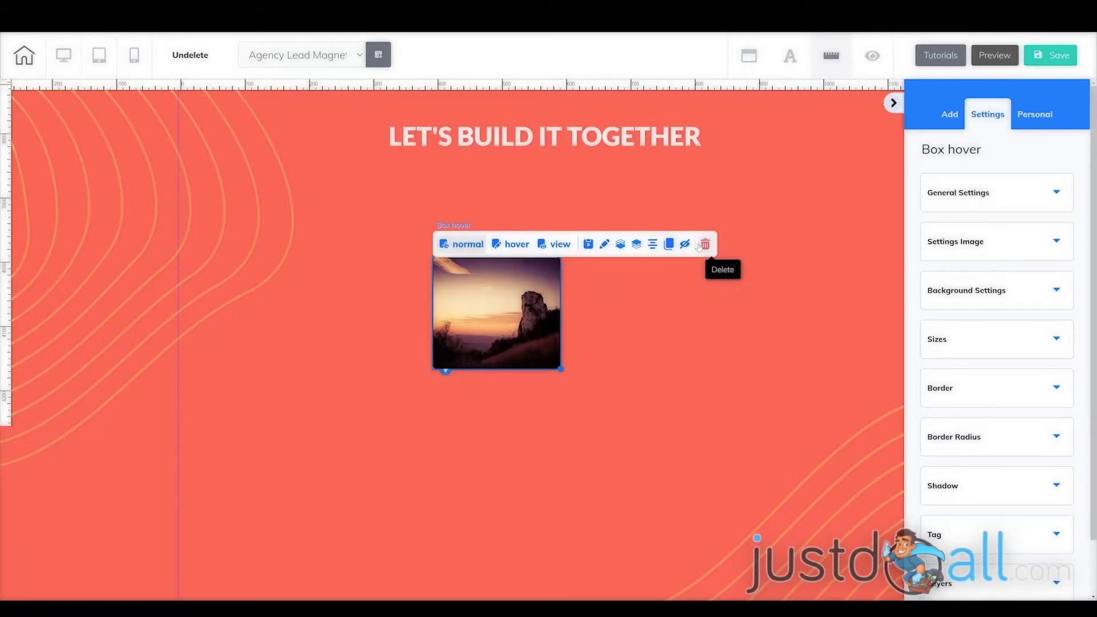
pyautogui.click(560, 244)
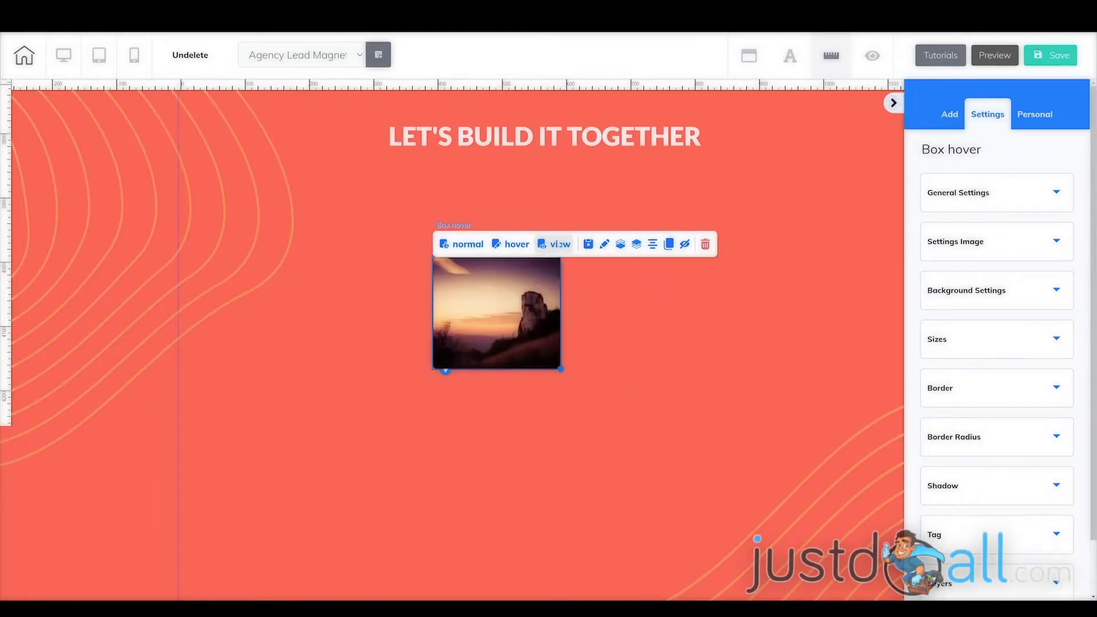
pyautogui.click(466, 249)
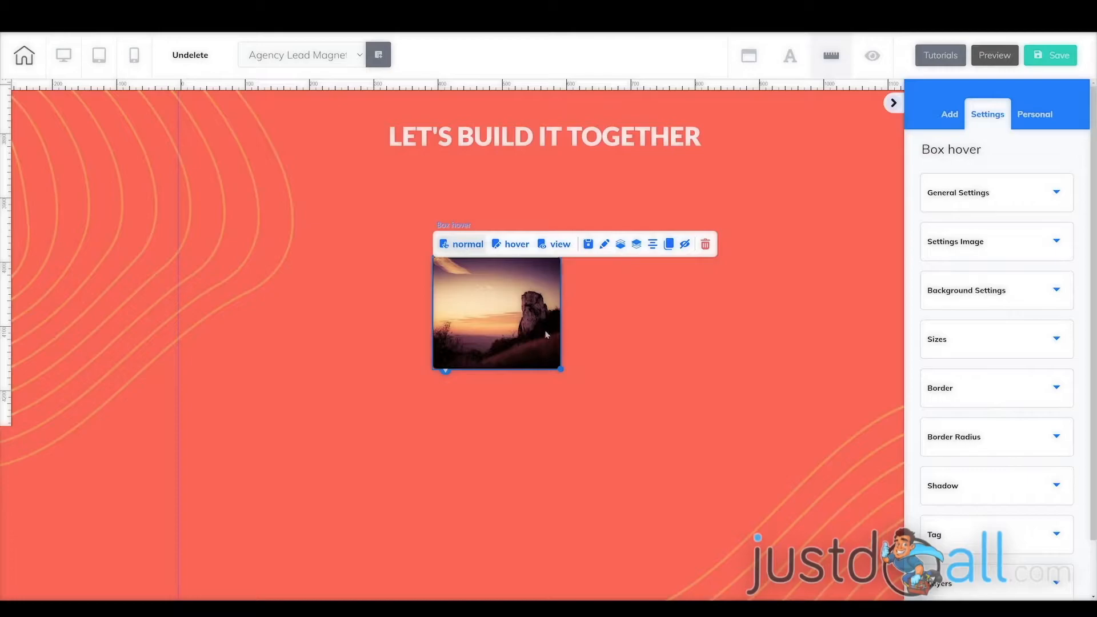
pyautogui.click(510, 244)
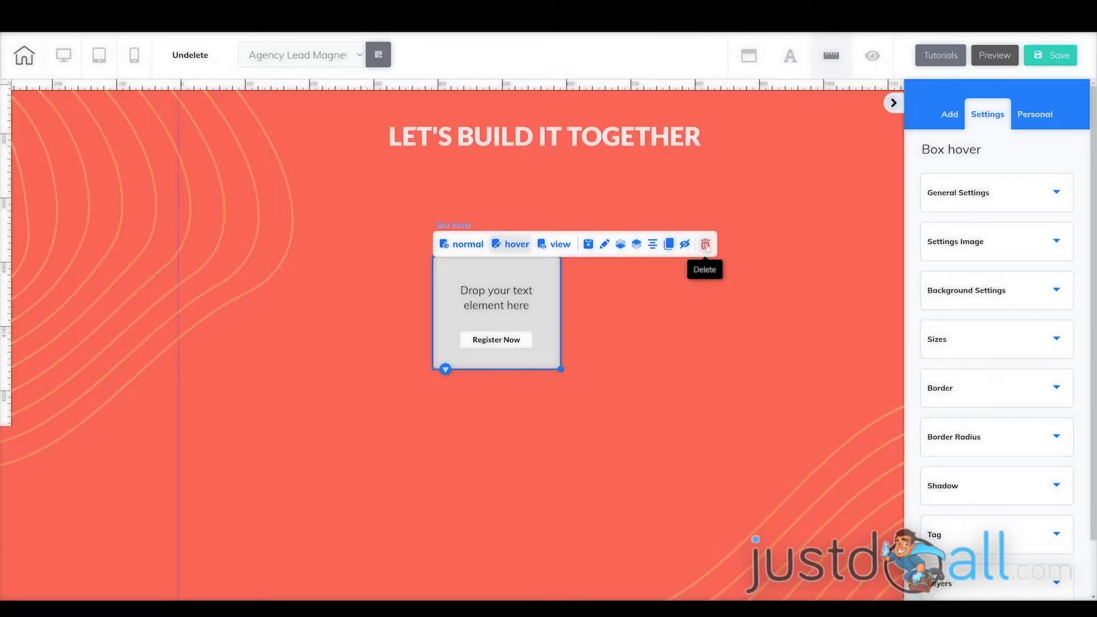
# - Enlarge the box hover element into a wider rectangle and return it to its normal state
pyautogui.moveTo(561, 370); pyautogui.dragTo(573, 342)
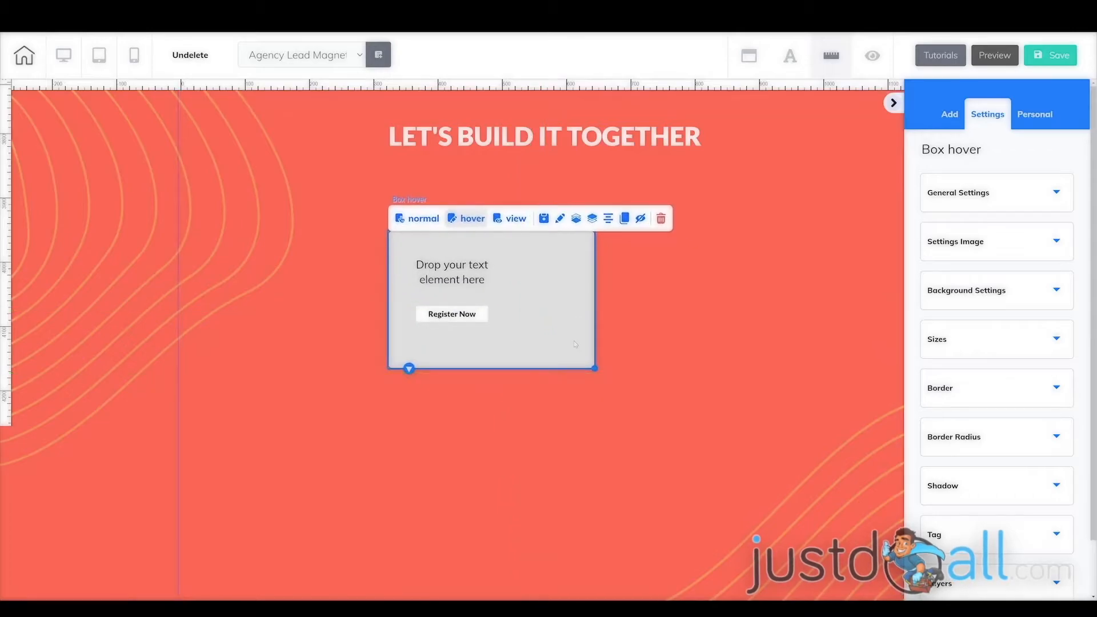
pyautogui.click(417, 218)
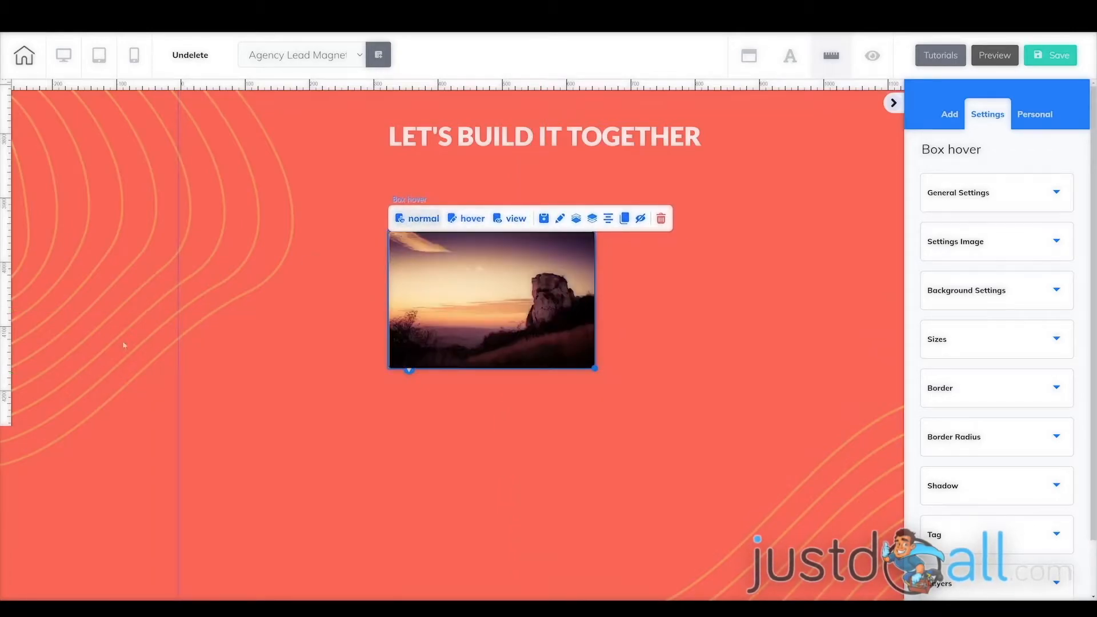
pyautogui.click(154, 358)
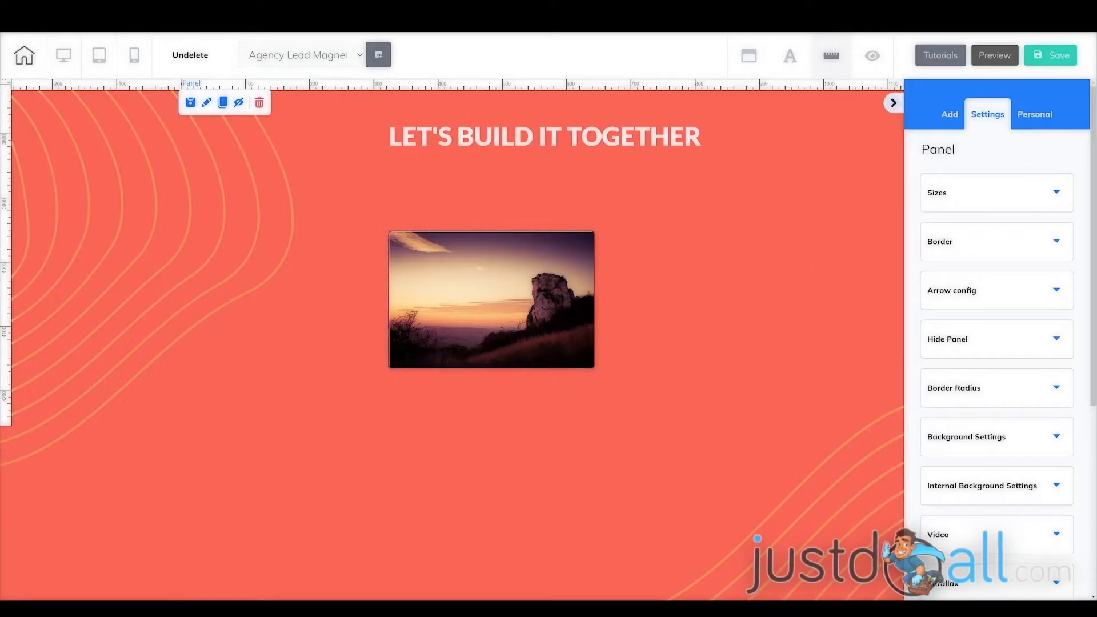
# - Try Effect 4 on the box hover element and preview the animation
pyautogui.click(487, 301)
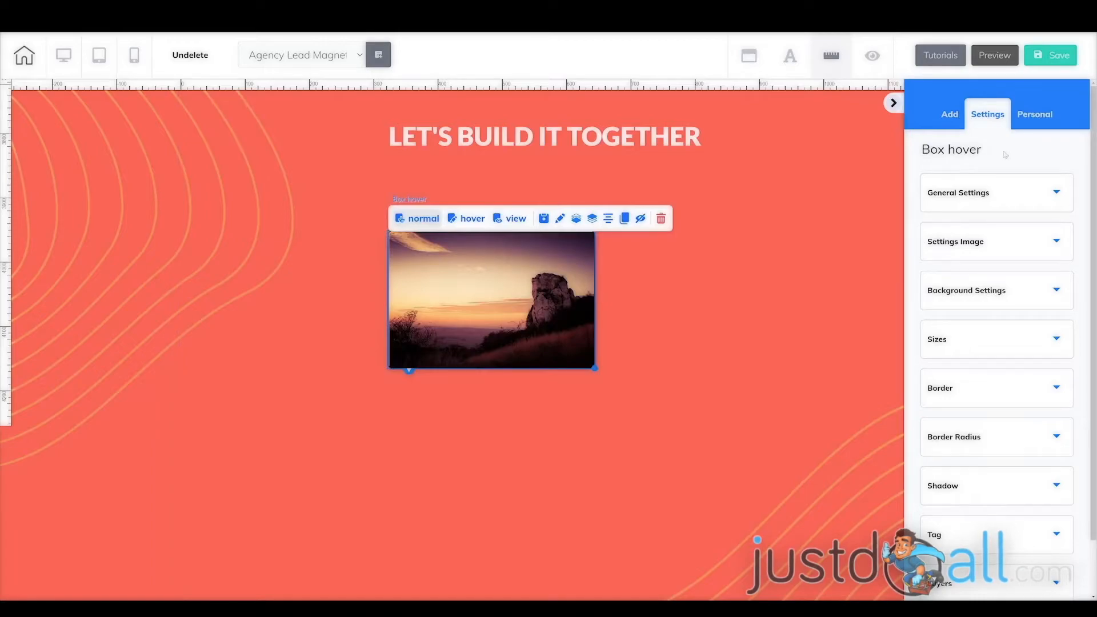
pyautogui.click(1026, 197)
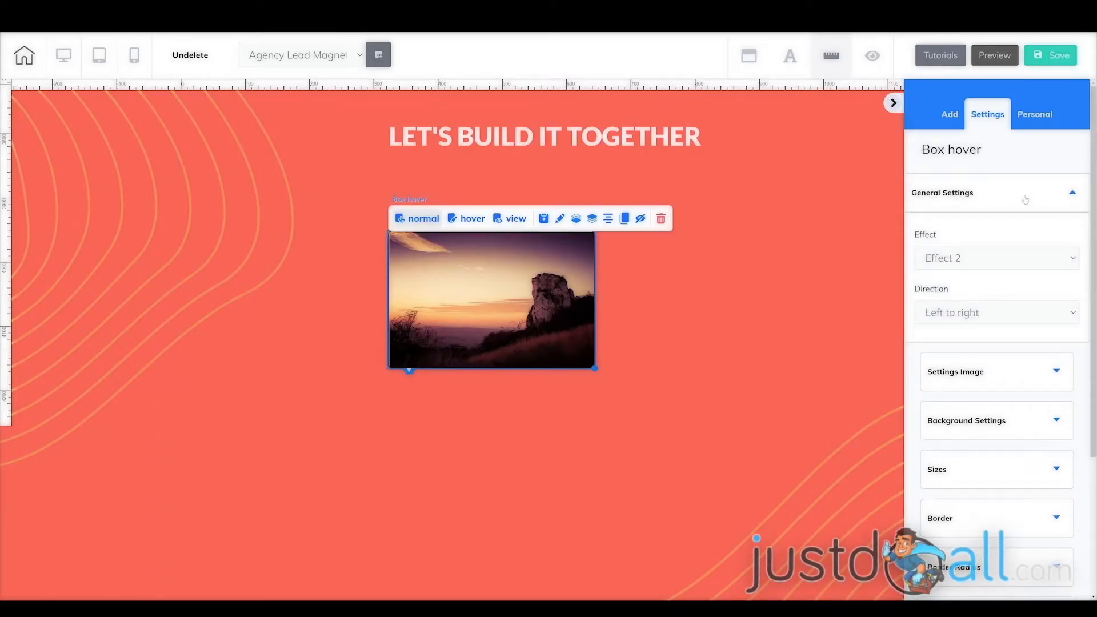
pyautogui.click(1057, 257)
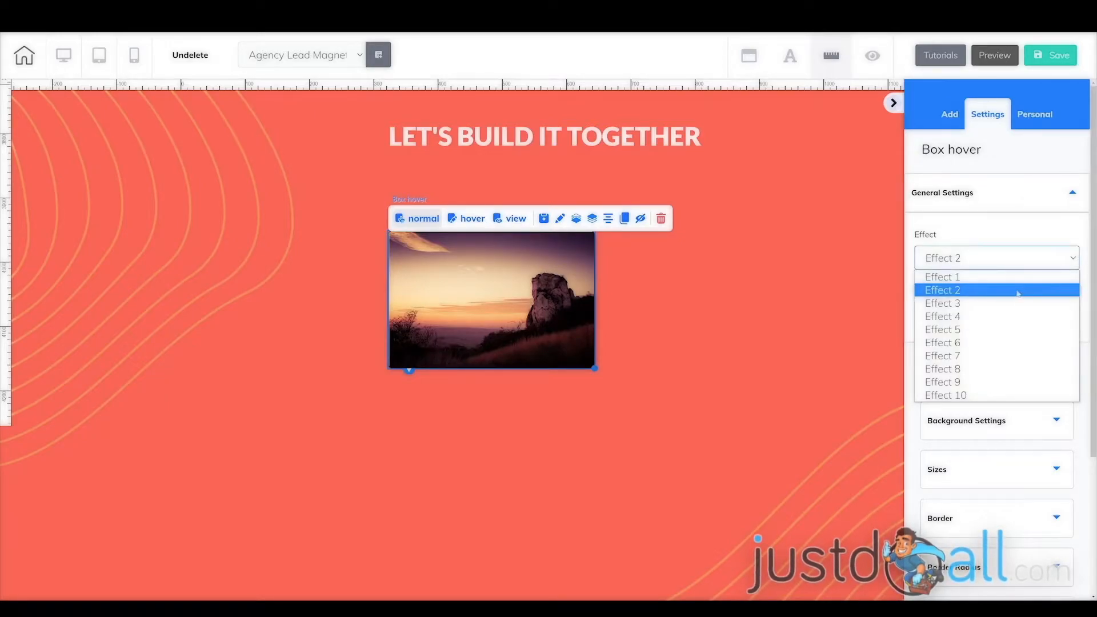
pyautogui.click(1004, 317)
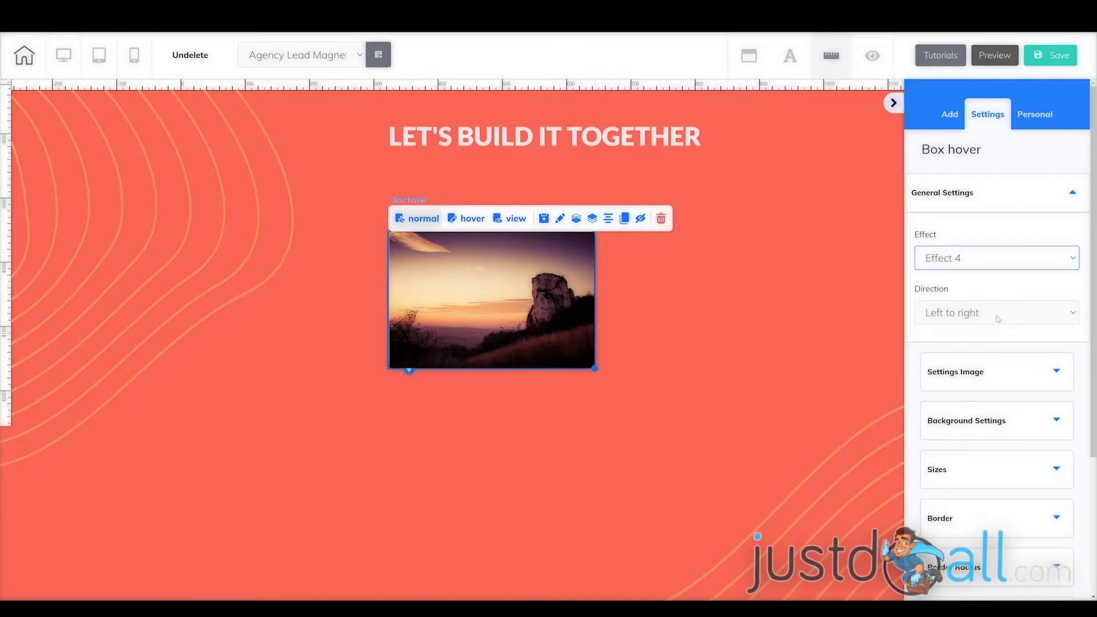
pyautogui.click(511, 218)
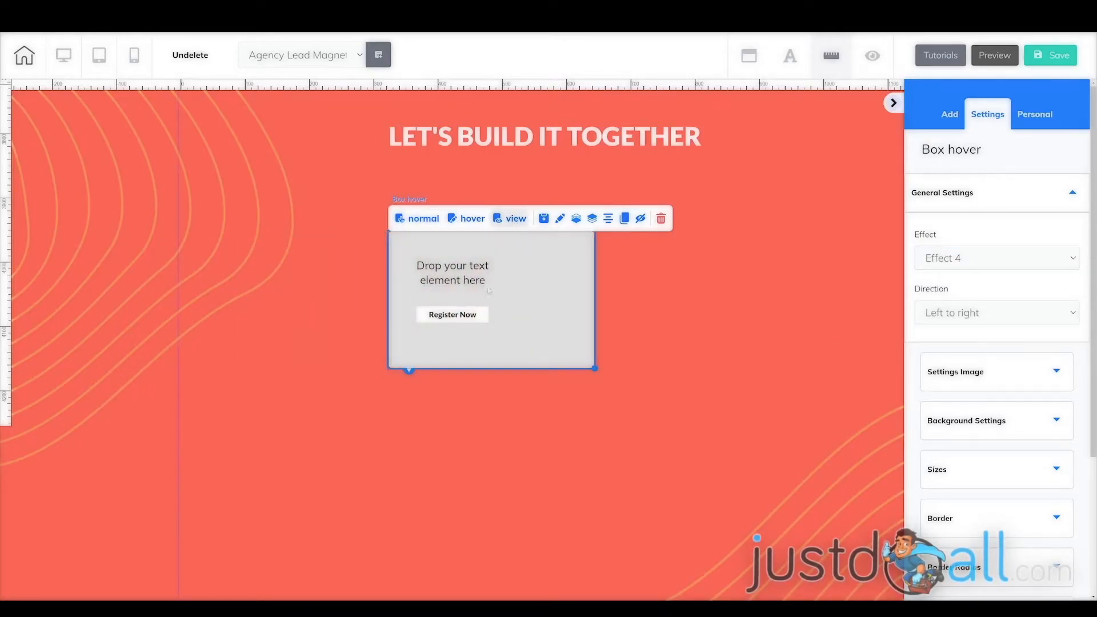
pyautogui.click(511, 218)
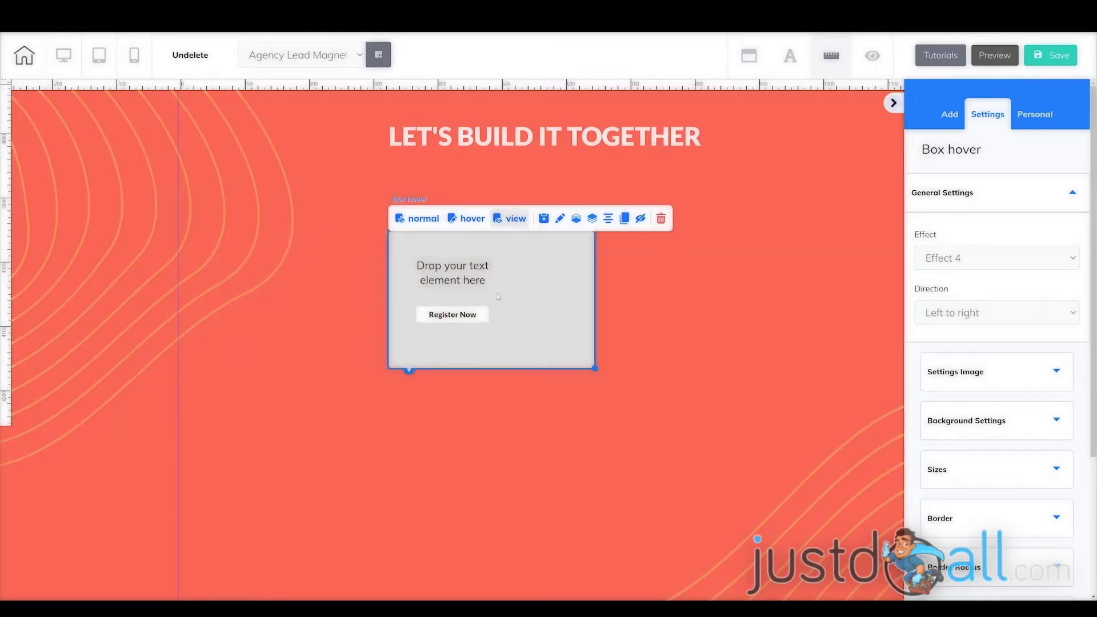
# - Try Effect 9 on the box hover element with the direction Right to left and preview the animation
pyautogui.click(979, 254)
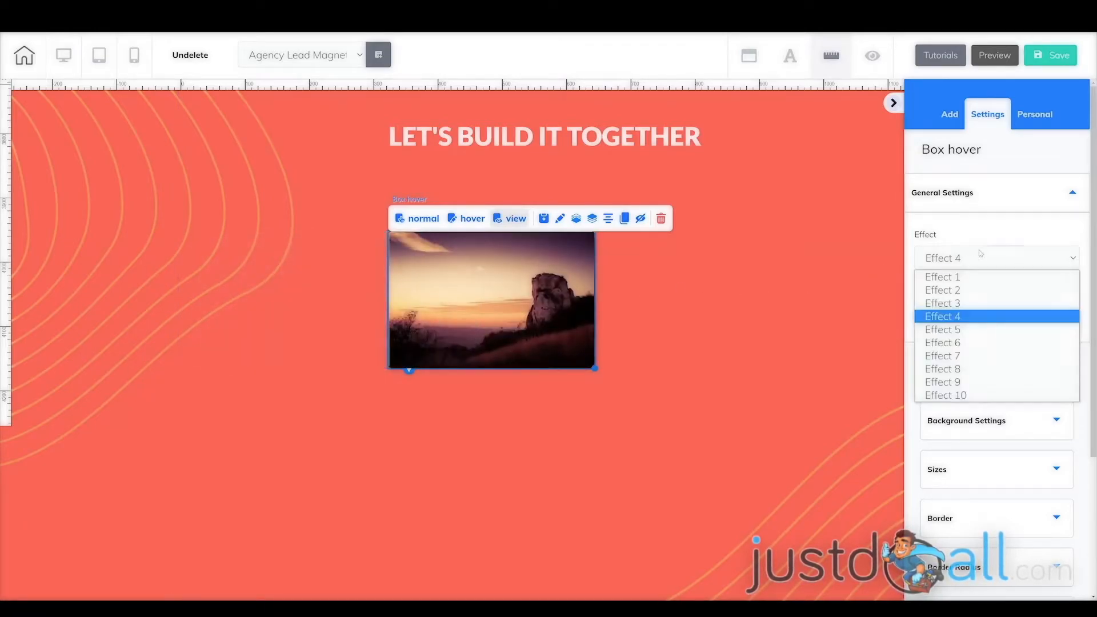
pyautogui.click(950, 386)
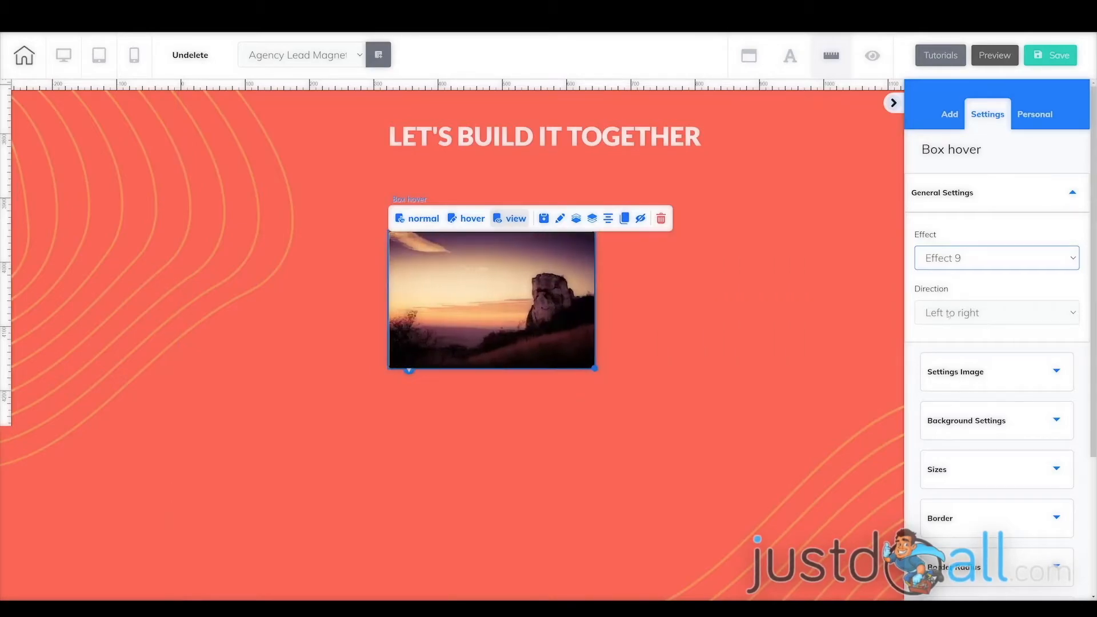
pyautogui.click(999, 313)
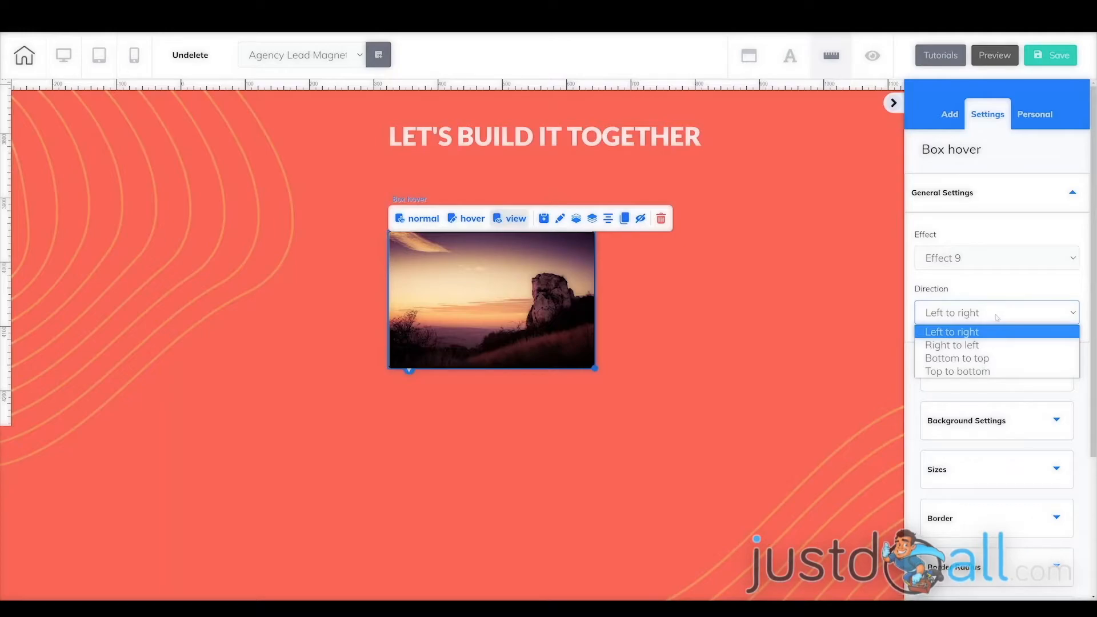
pyautogui.click(981, 345)
pyautogui.click(497, 220)
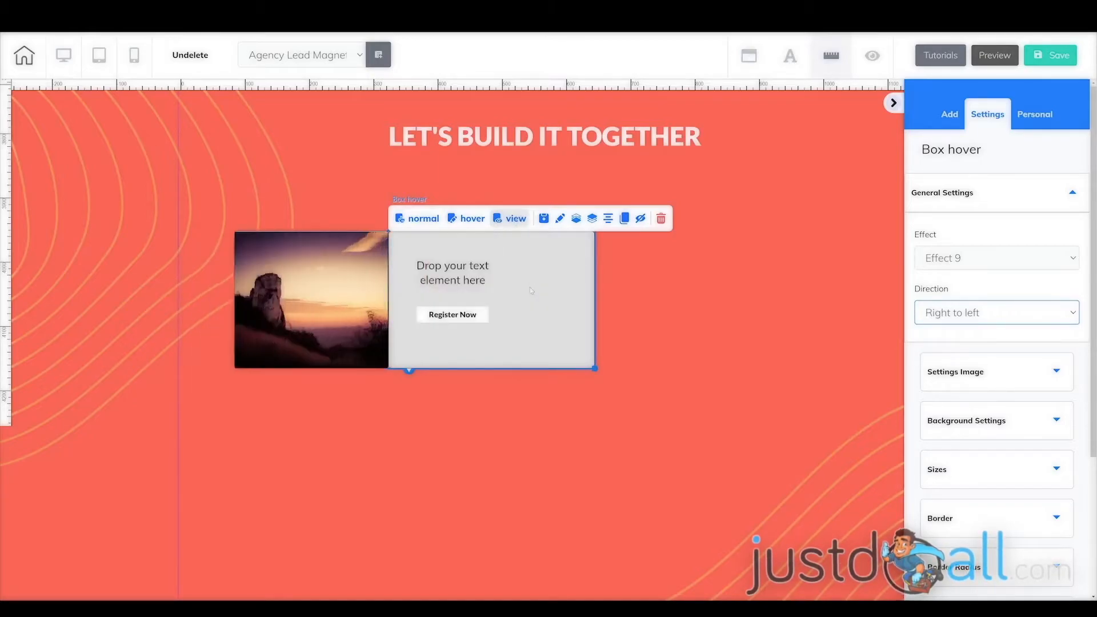
# - Set the box hover effect to Effect 2
pyautogui.click(1007, 262)
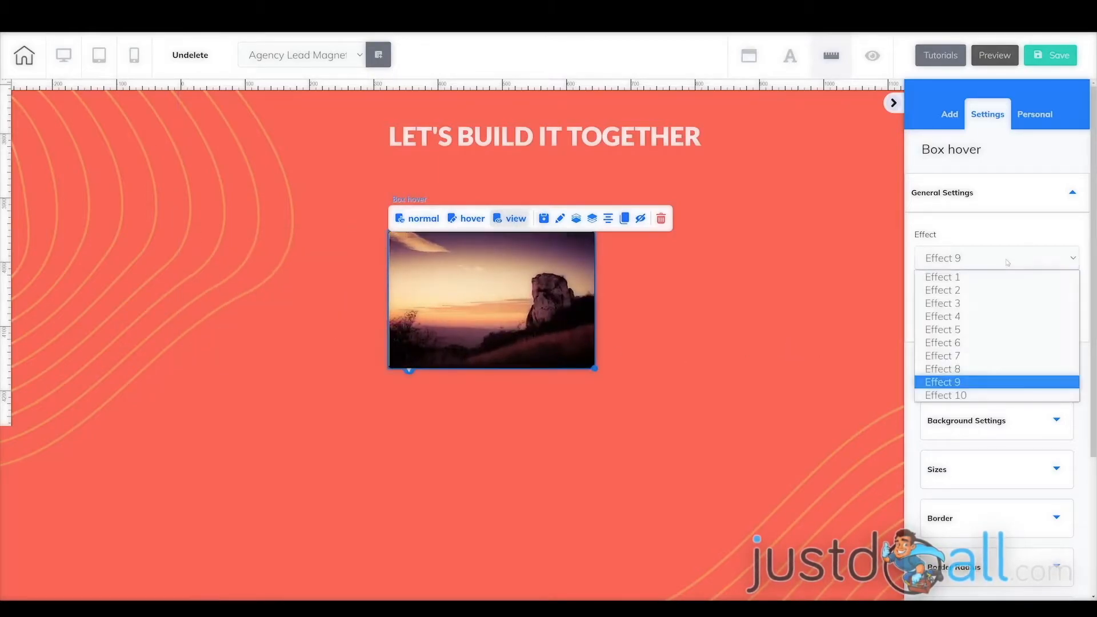
pyautogui.click(981, 291)
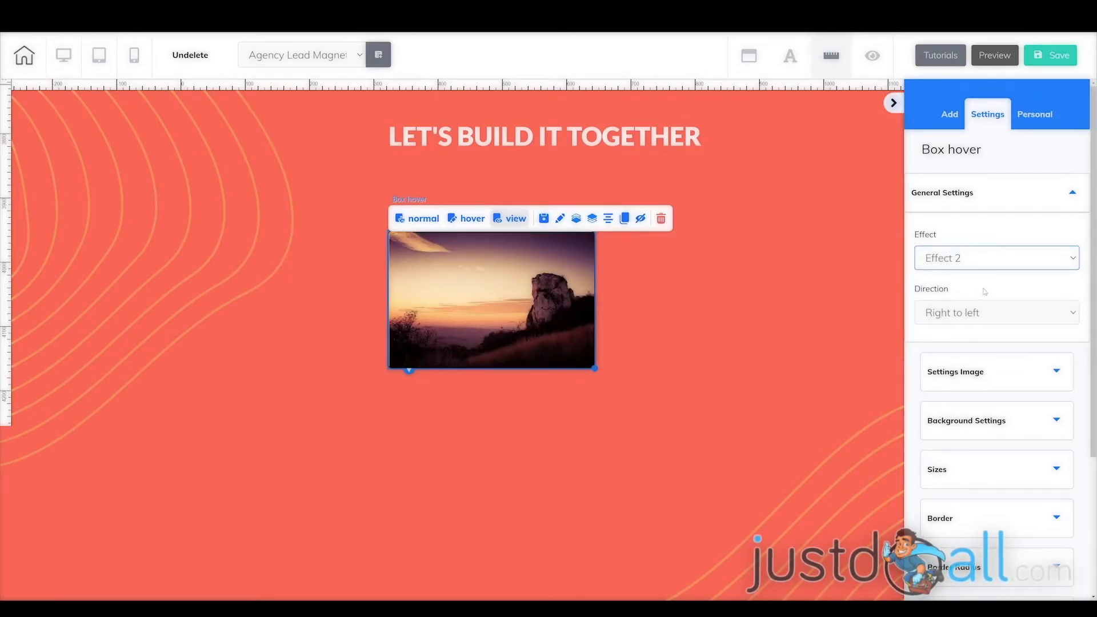
pyautogui.click(1073, 197)
# - Replace the box's sunset picture with the user file "laptop sample (1)" and show the normal state
pyautogui.click(1057, 243)
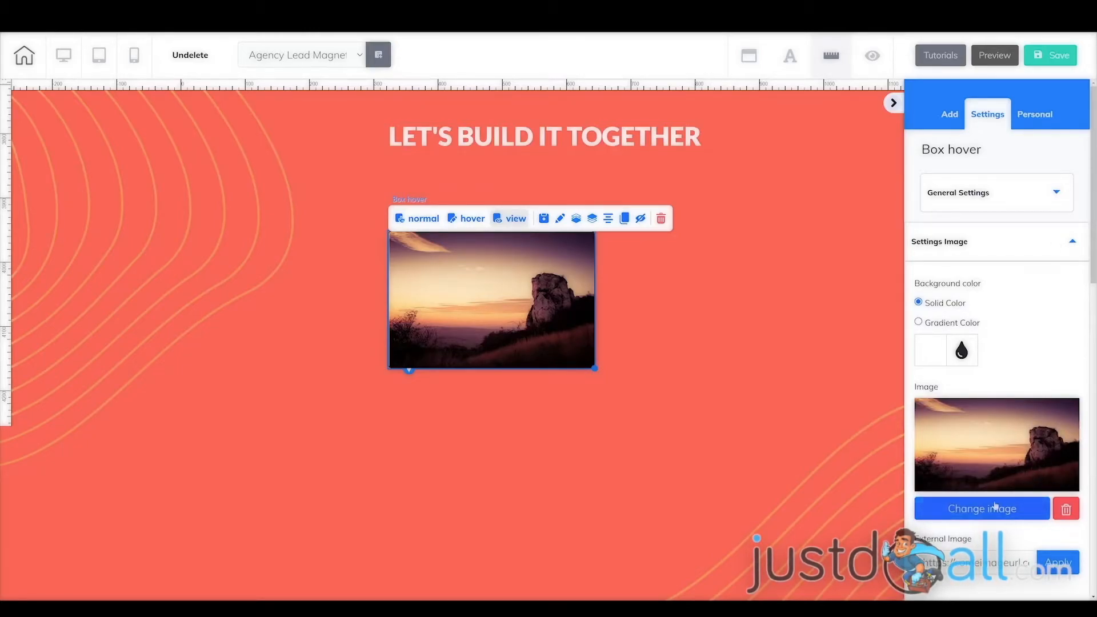
pyautogui.click(1045, 506)
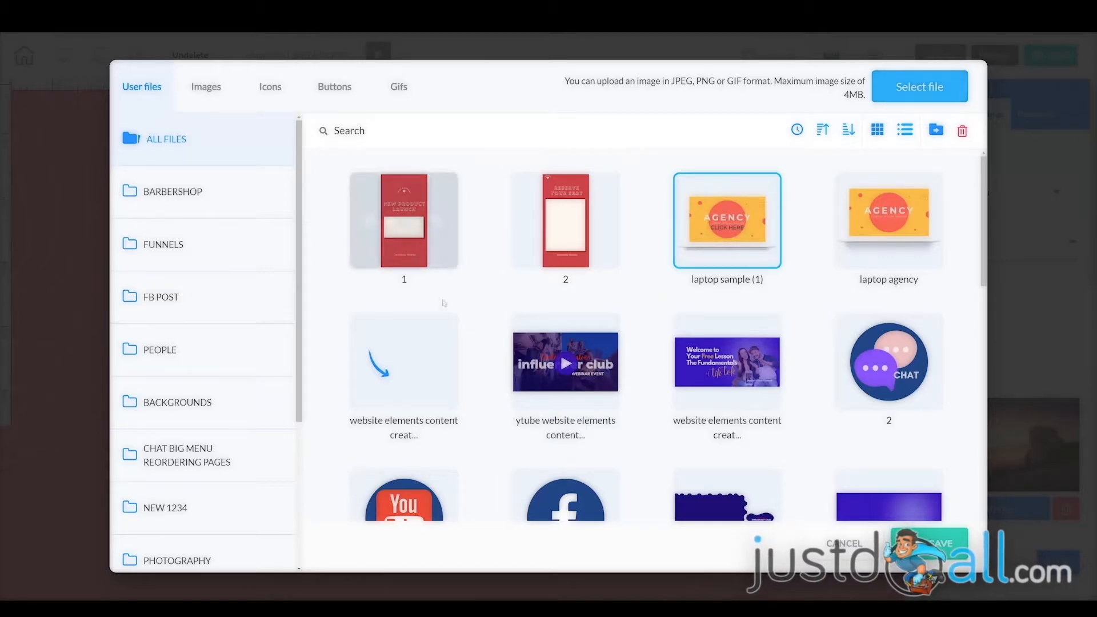
pyautogui.click(753, 280)
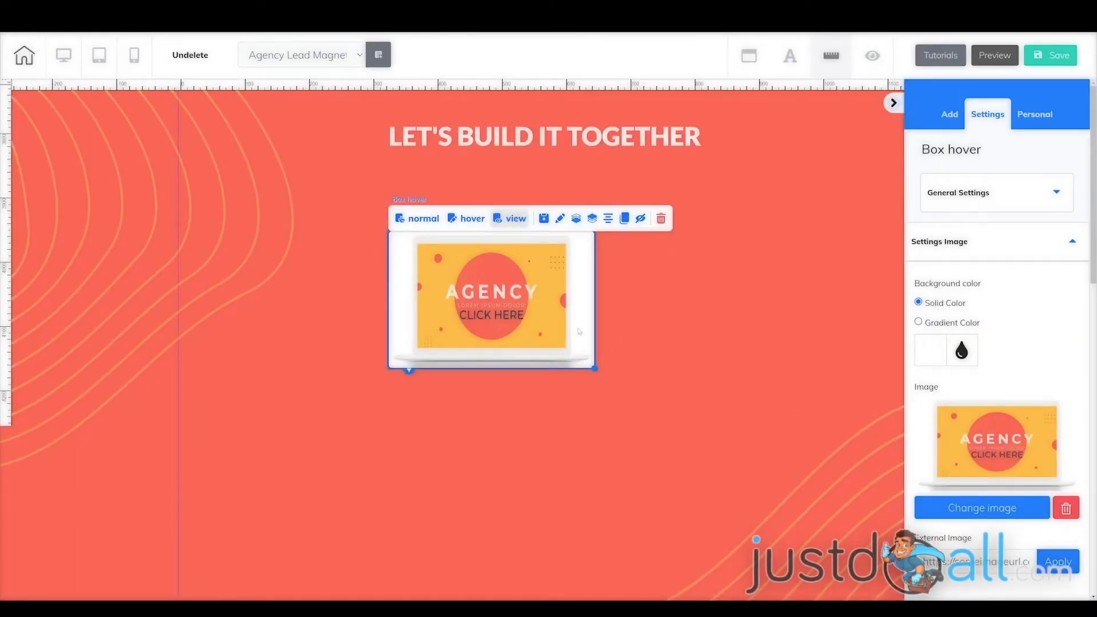
pyautogui.click(420, 218)
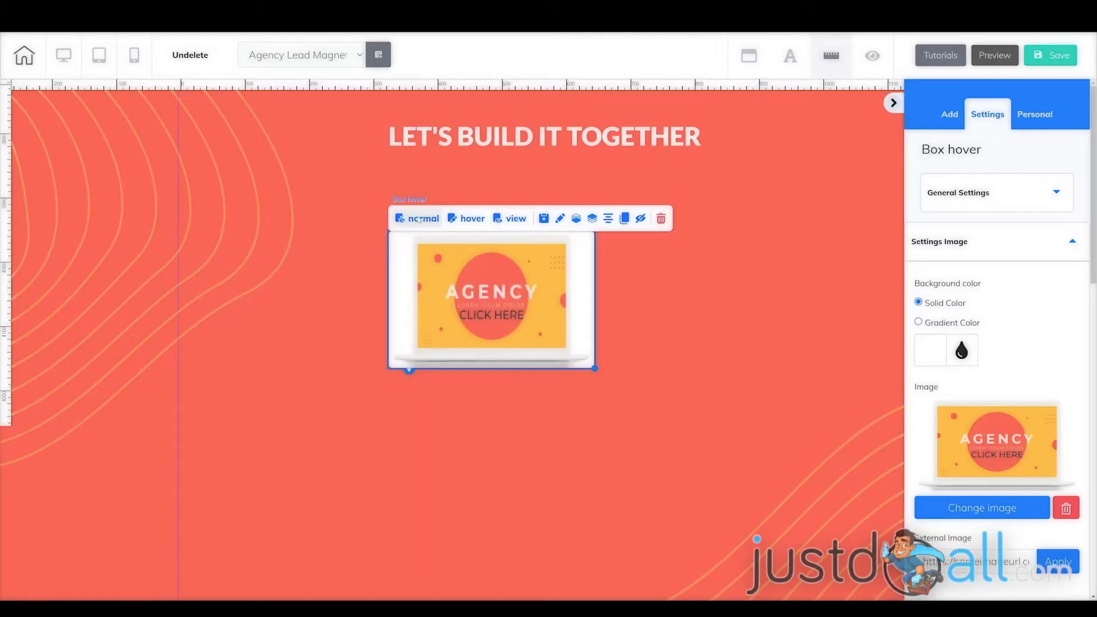
# - Delete the "Drop your text element here" placeholder from the box's hover state
pyautogui.click(473, 221)
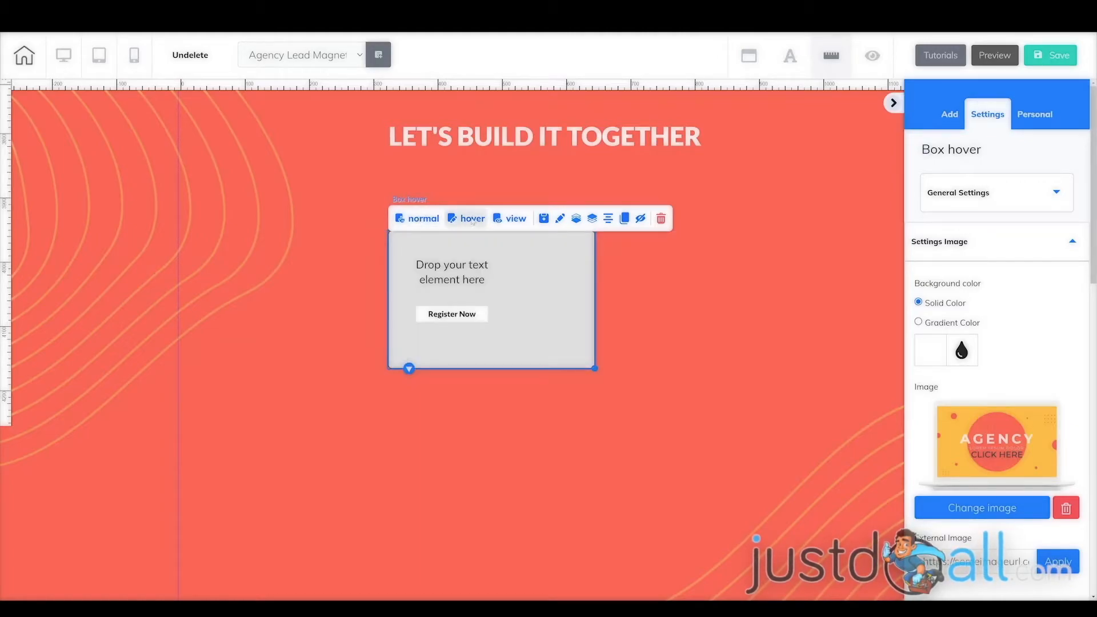
pyautogui.click(478, 274)
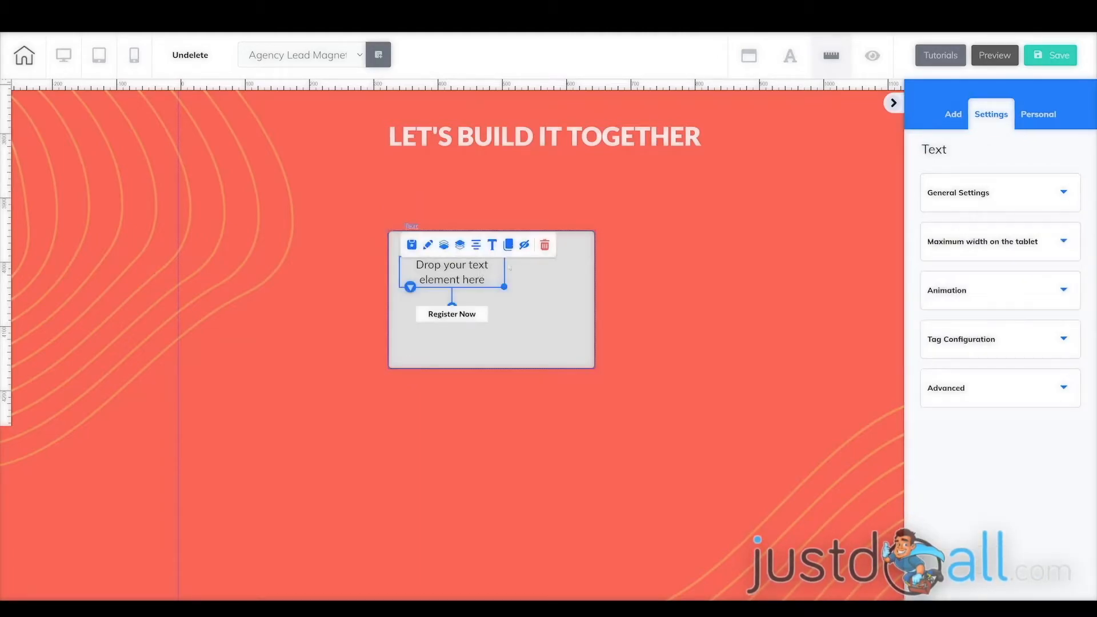
pyautogui.click(544, 244)
pyautogui.click(644, 354)
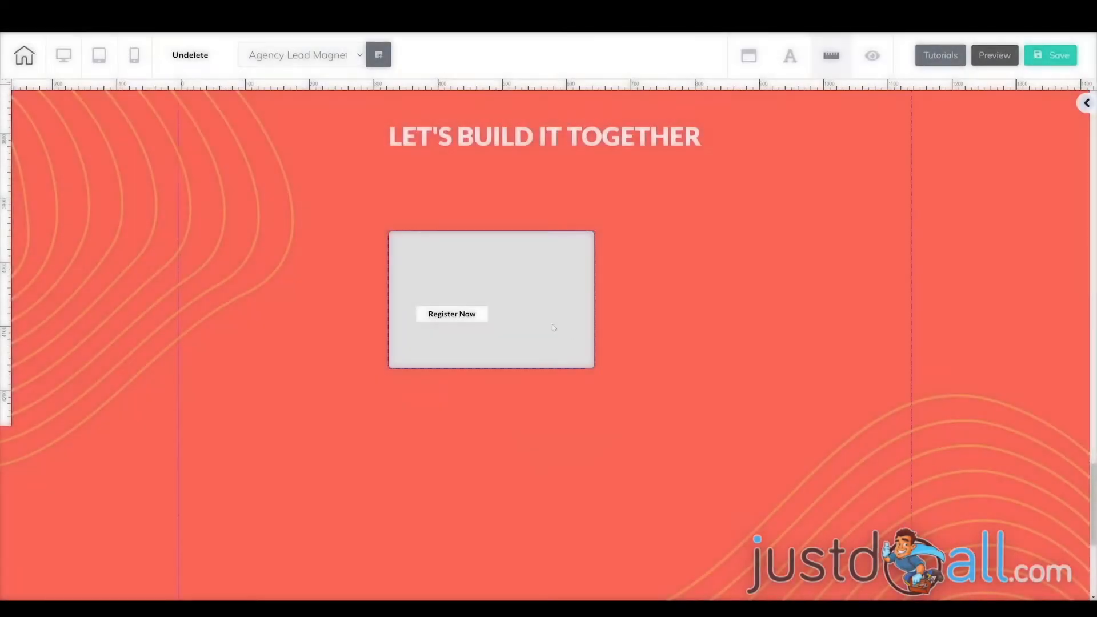
# - Delete the Register Now button from the box's hover state and nudge the emptied box slightly to the right
pyautogui.click(451, 314)
pyautogui.click(577, 294)
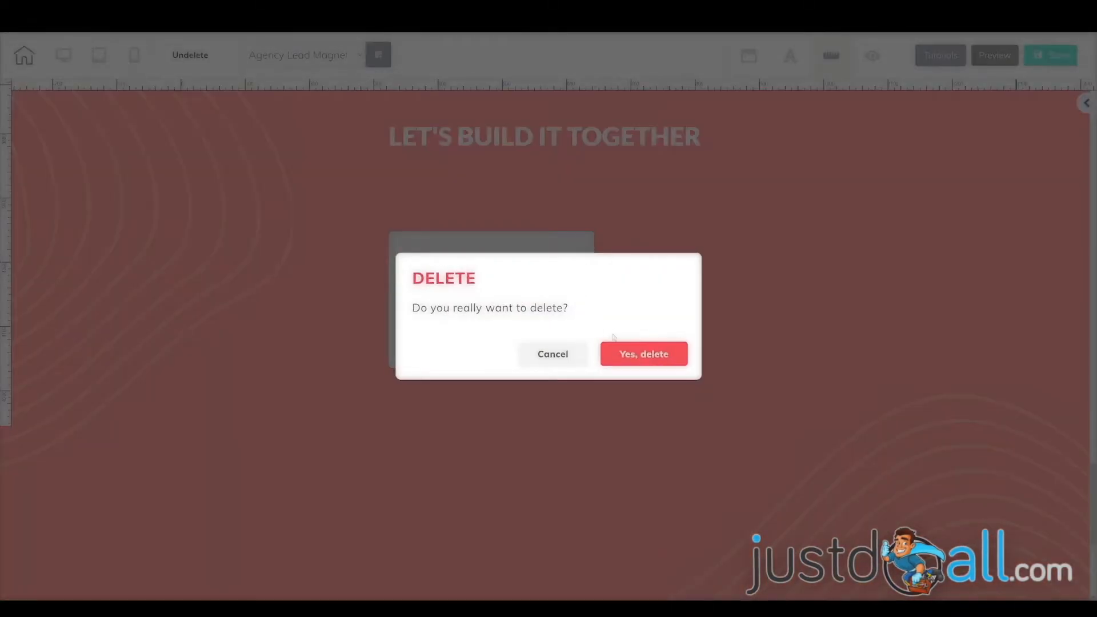
pyautogui.click(632, 357)
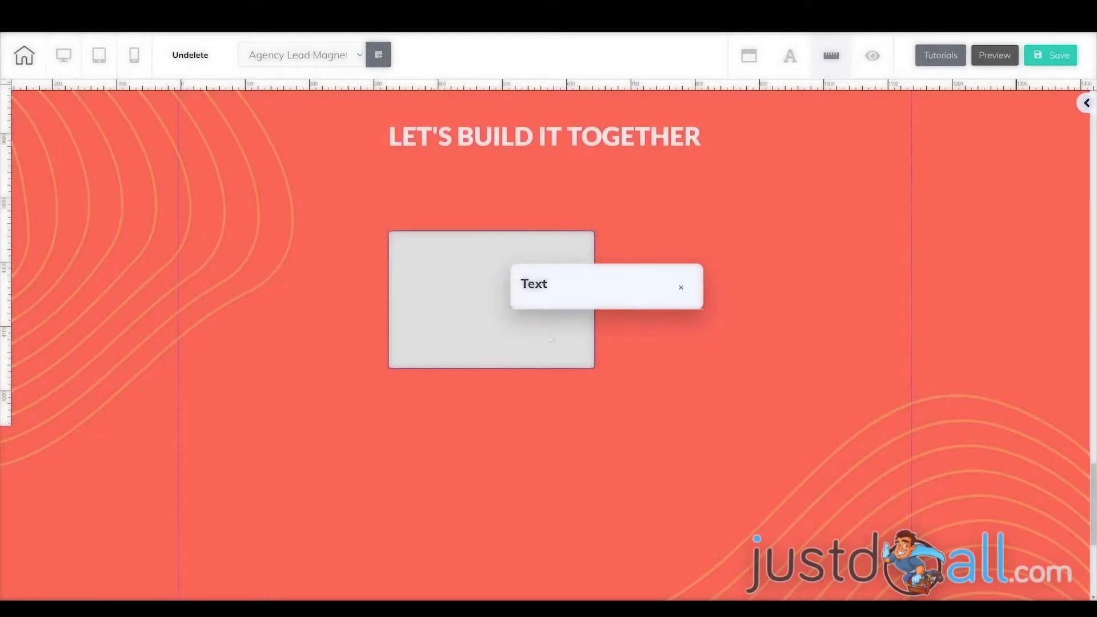
pyautogui.click(681, 287)
pyautogui.moveTo(546, 296); pyautogui.dragTo(559, 295)
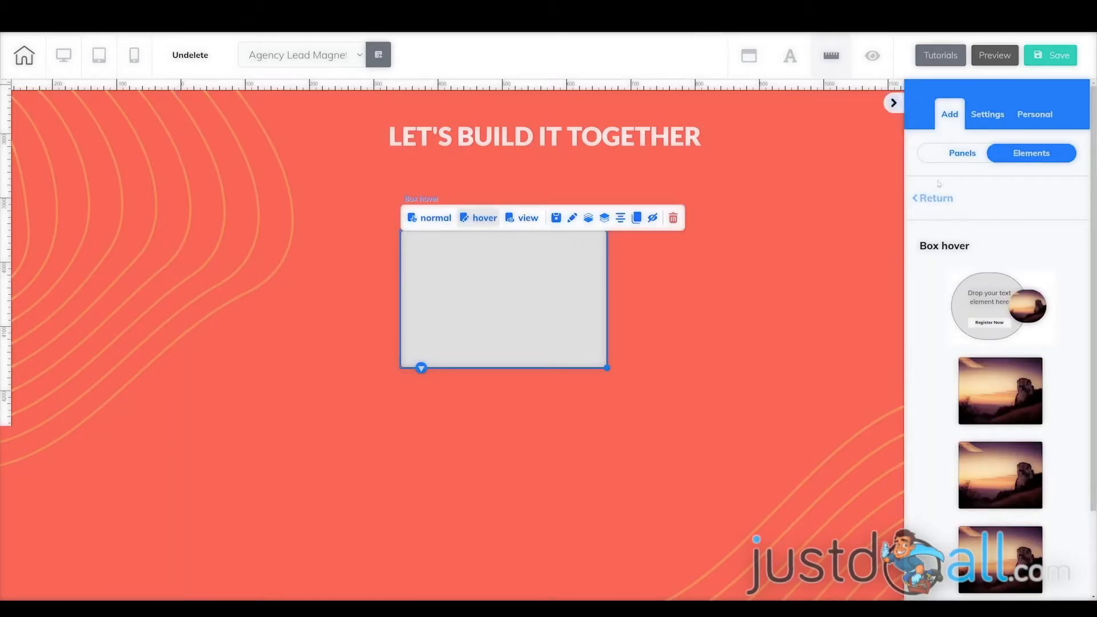
# - Save the page and publish the site, returning to the editor
pyautogui.click(935, 199)
pyautogui.click(1056, 57)
pyautogui.click(951, 153)
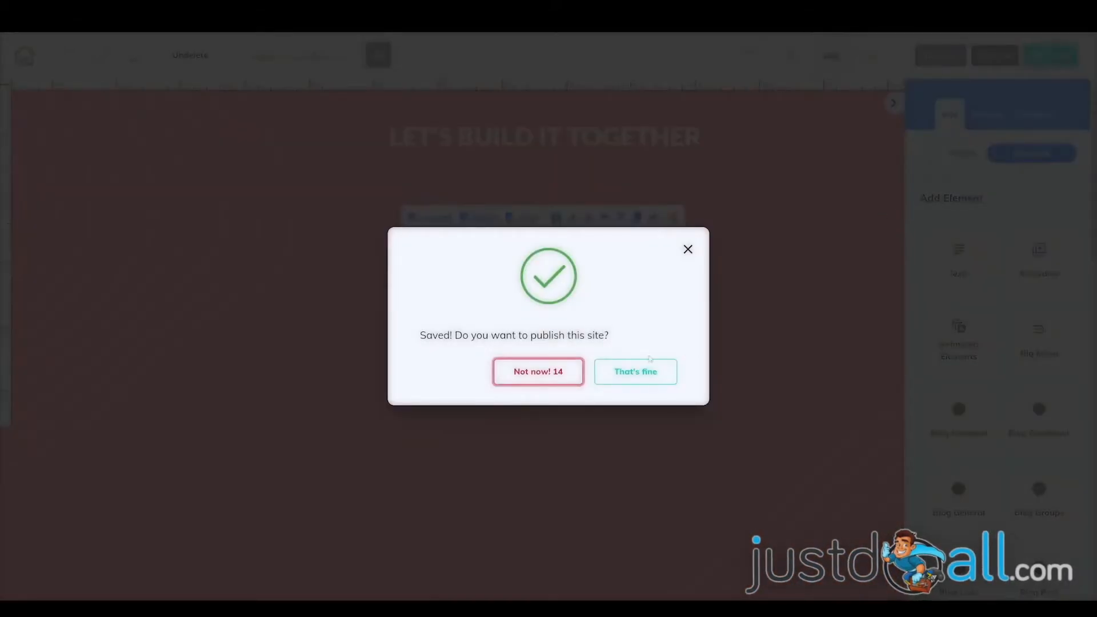
pyautogui.click(640, 375)
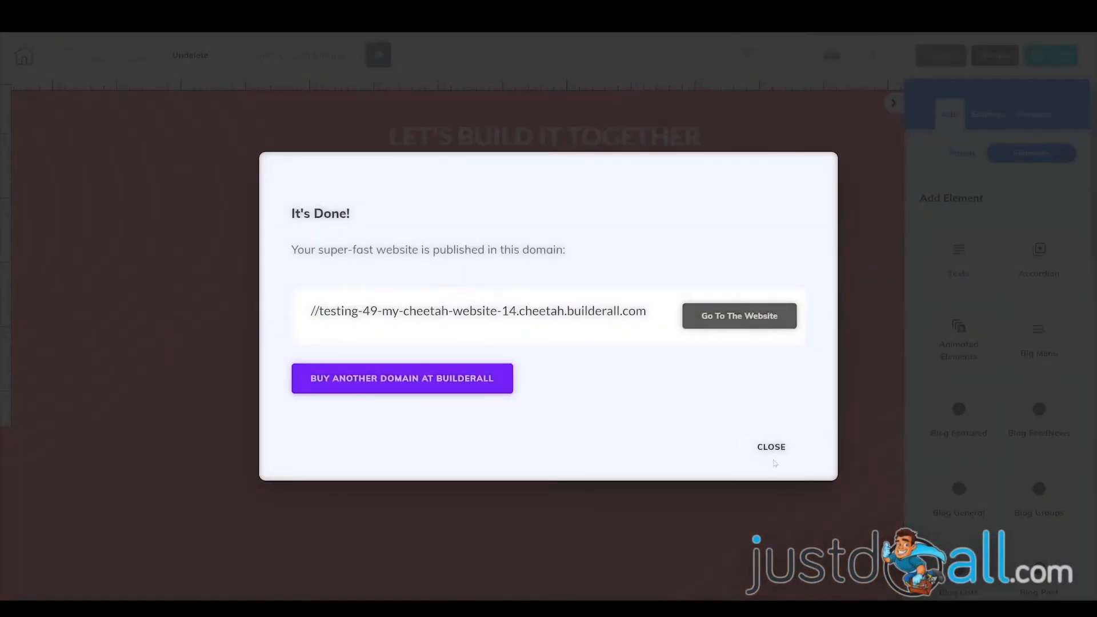
pyautogui.click(772, 447)
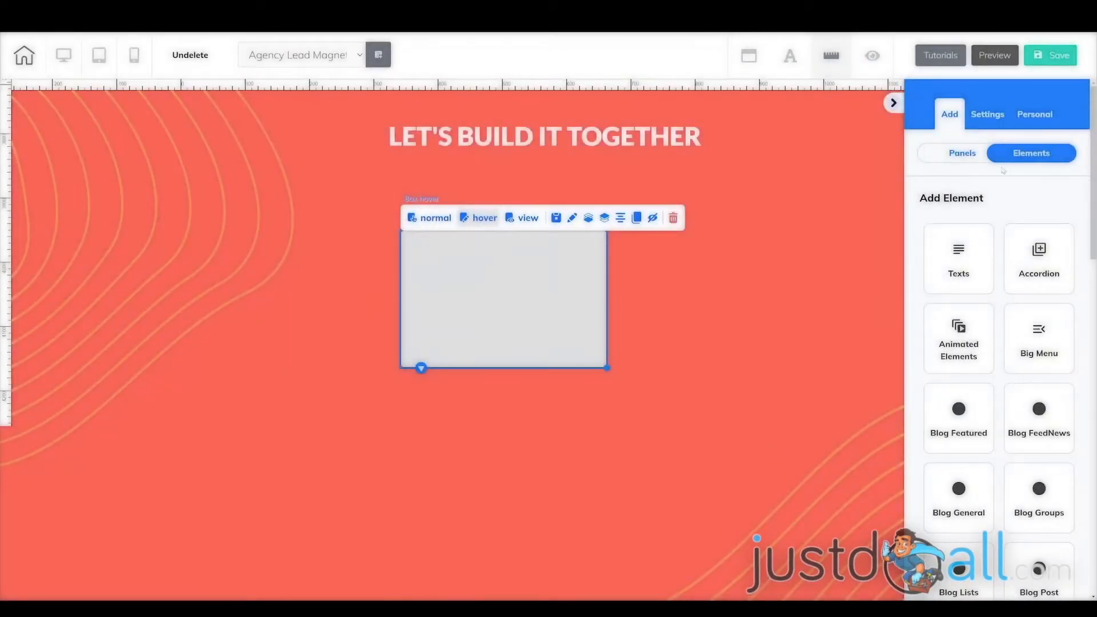
# - Add a YouTube Video element over the empty hover state of the box
pyautogui.scroll(-10, 1020, 397)
pyautogui.scroll(-3, 1034, 444)
pyautogui.click(1037, 447)
pyautogui.moveTo(1009, 301); pyautogui.dragTo(507, 287)
pyautogui.moveTo(570, 303); pyautogui.dragTo(559, 366)
# - Shrink the YouTube video to roughly the size of the box and position it over the box's hover state
pyautogui.click(677, 474)
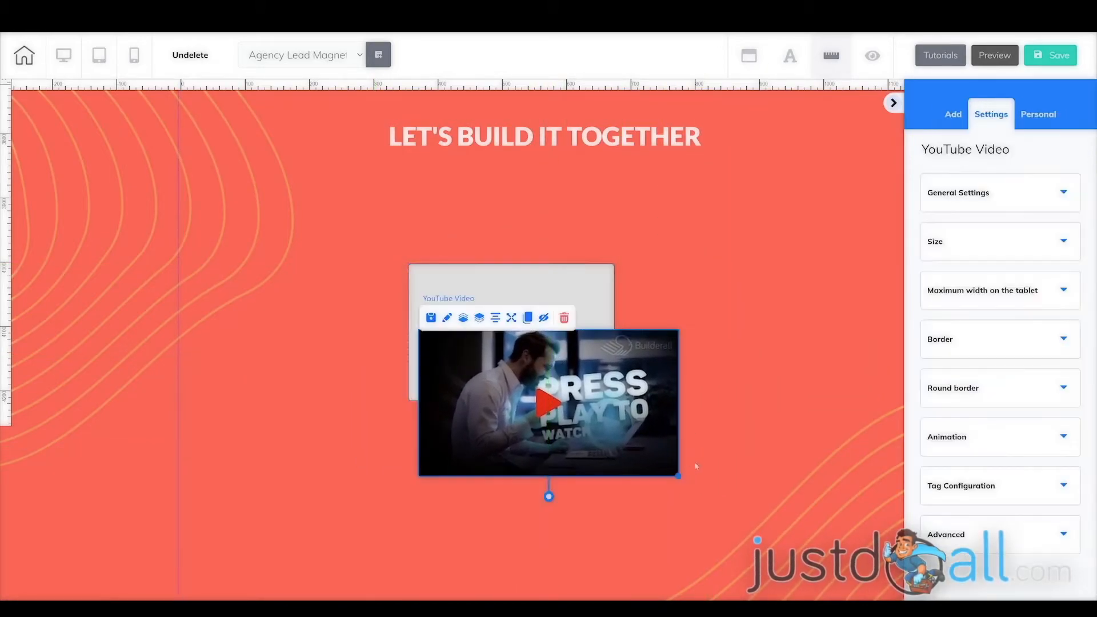
pyautogui.moveTo(679, 475); pyautogui.dragTo(617, 392)
pyautogui.click(578, 369)
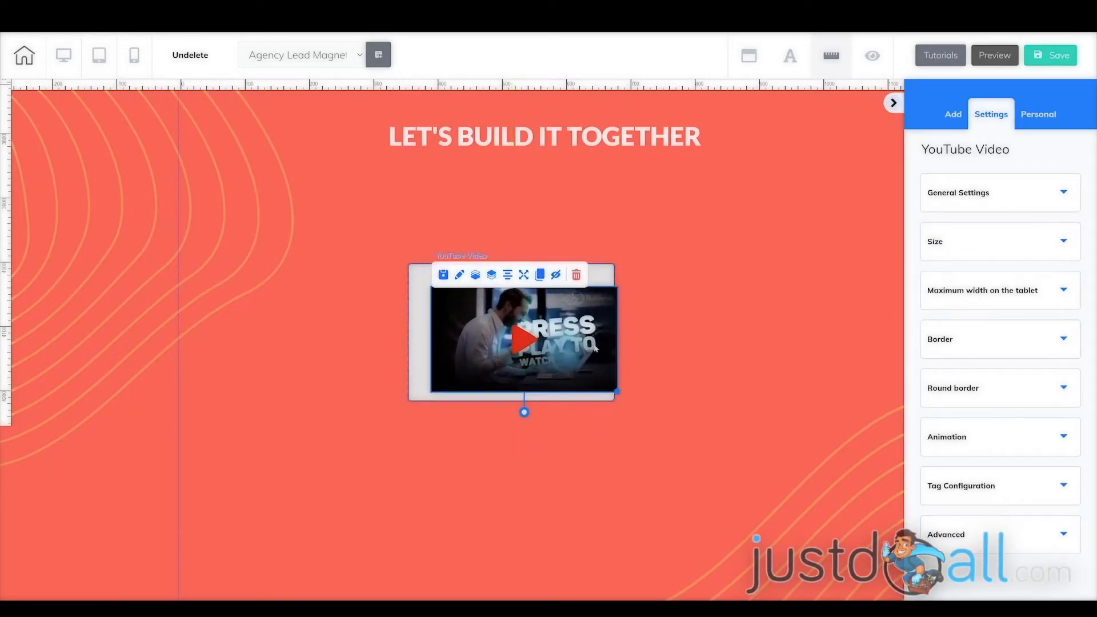
# - Centre the YouTube video within the box's hover state
pyautogui.moveTo(595, 349); pyautogui.dragTo(583, 344)
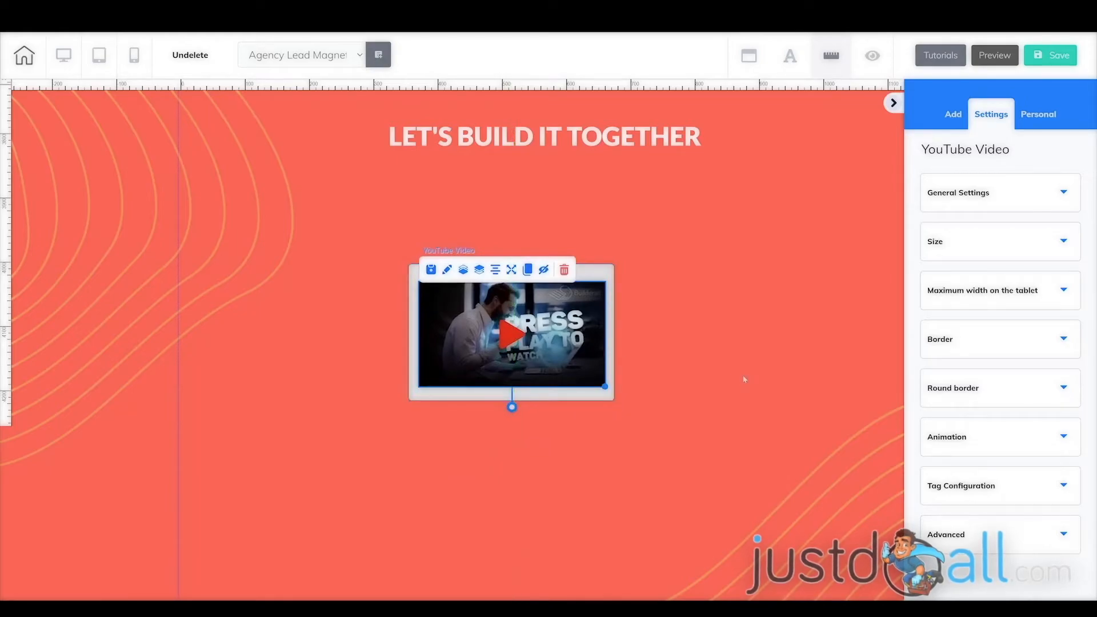
pyautogui.click(731, 431)
pyautogui.click(566, 349)
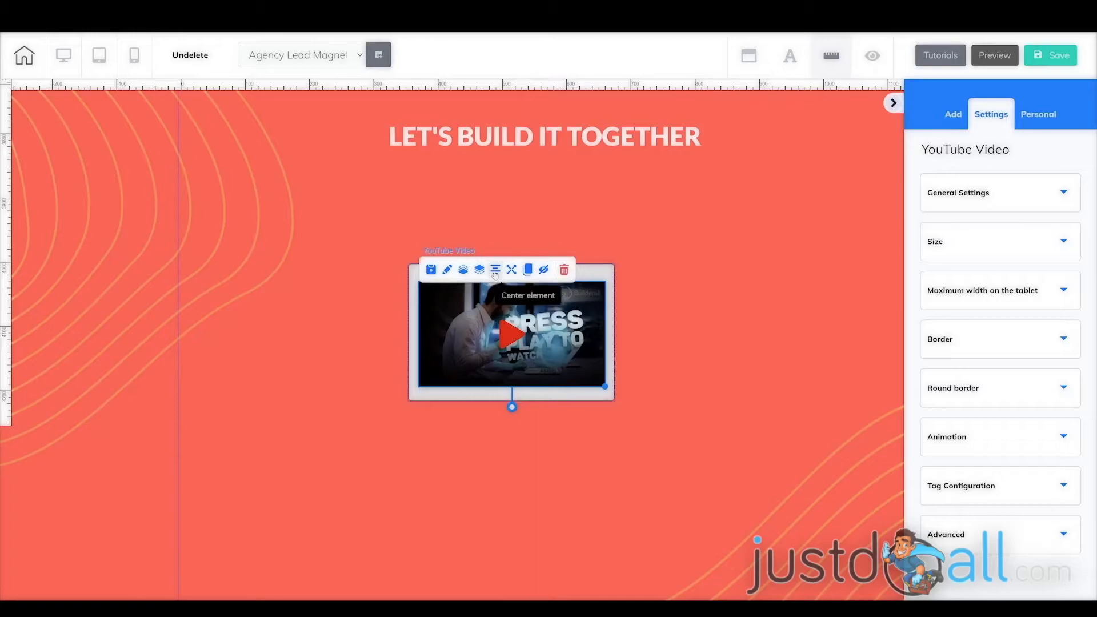
pyautogui.click(546, 225)
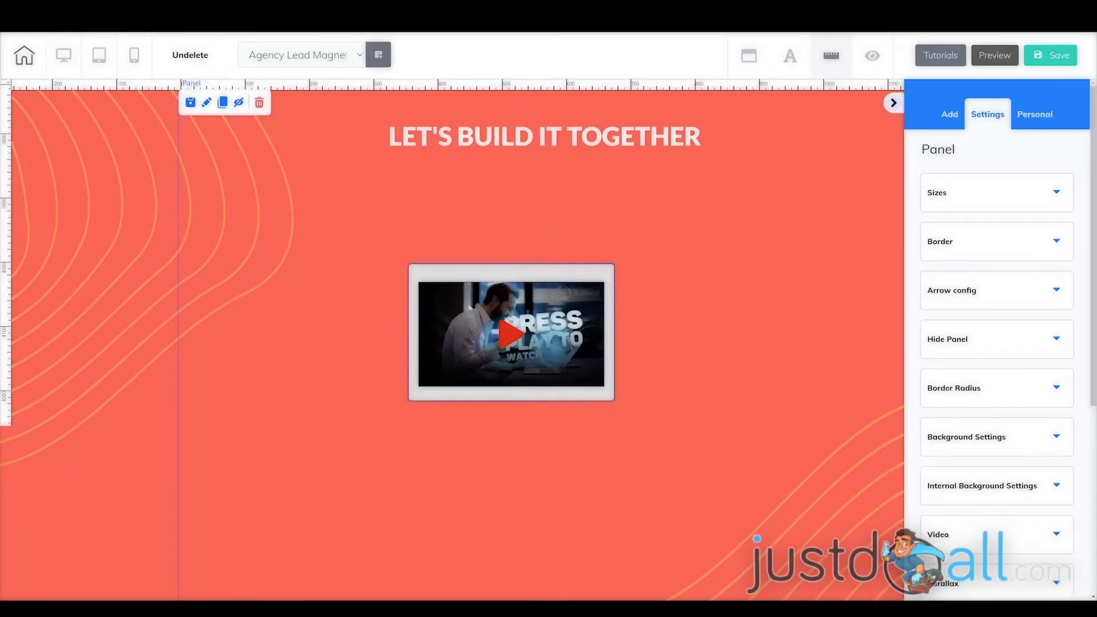
# - Compare the box's normal and hover states, including the combined view of both
pyautogui.click(477, 279)
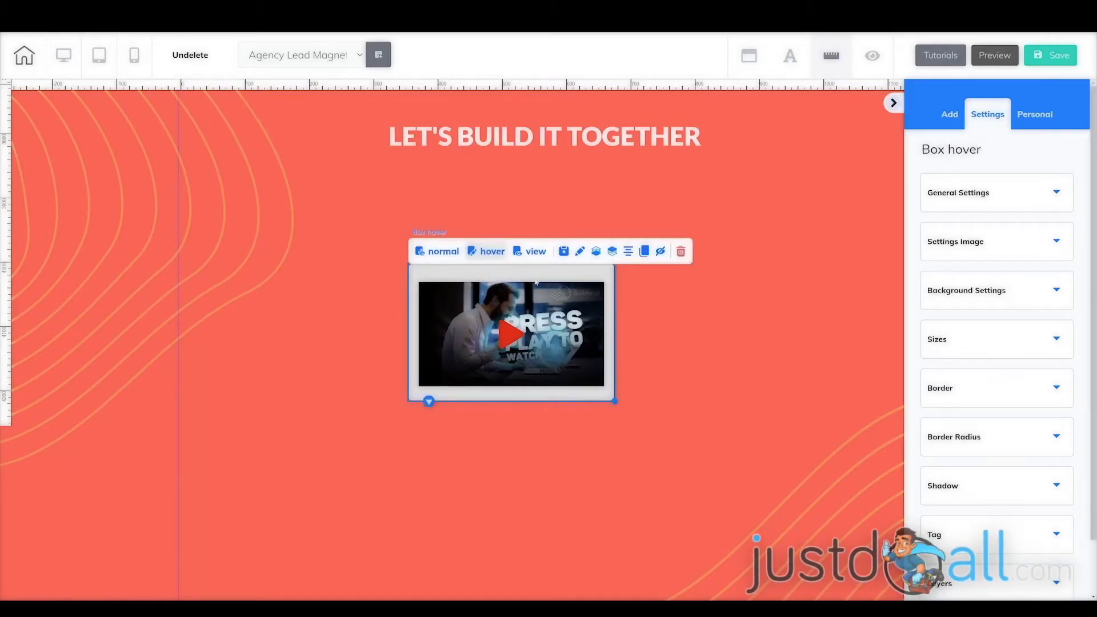
pyautogui.click(442, 254)
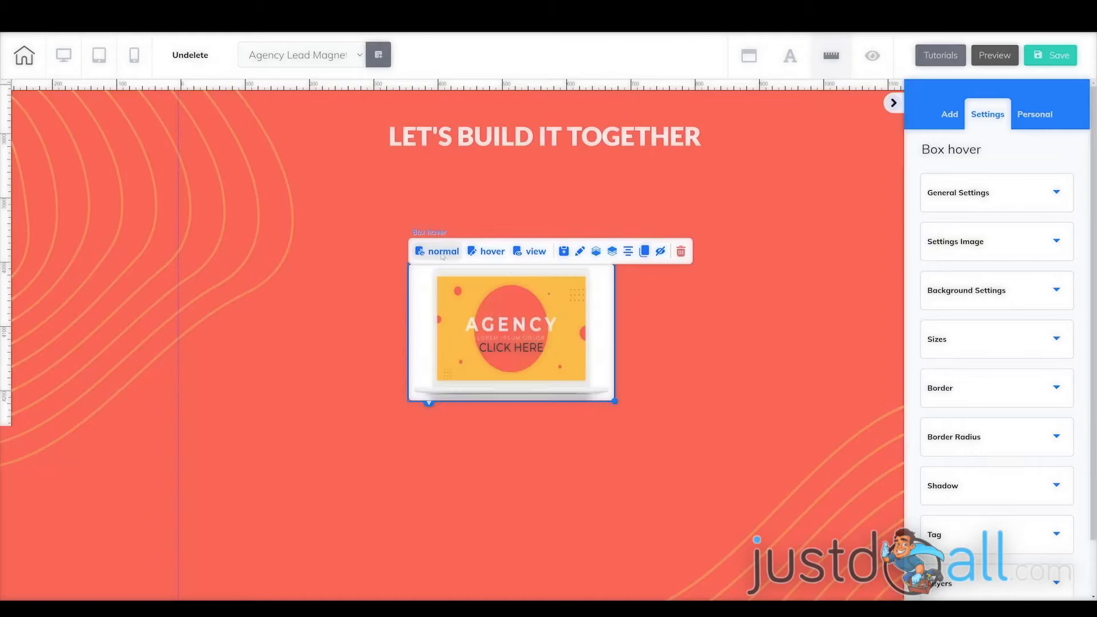
pyautogui.click(486, 253)
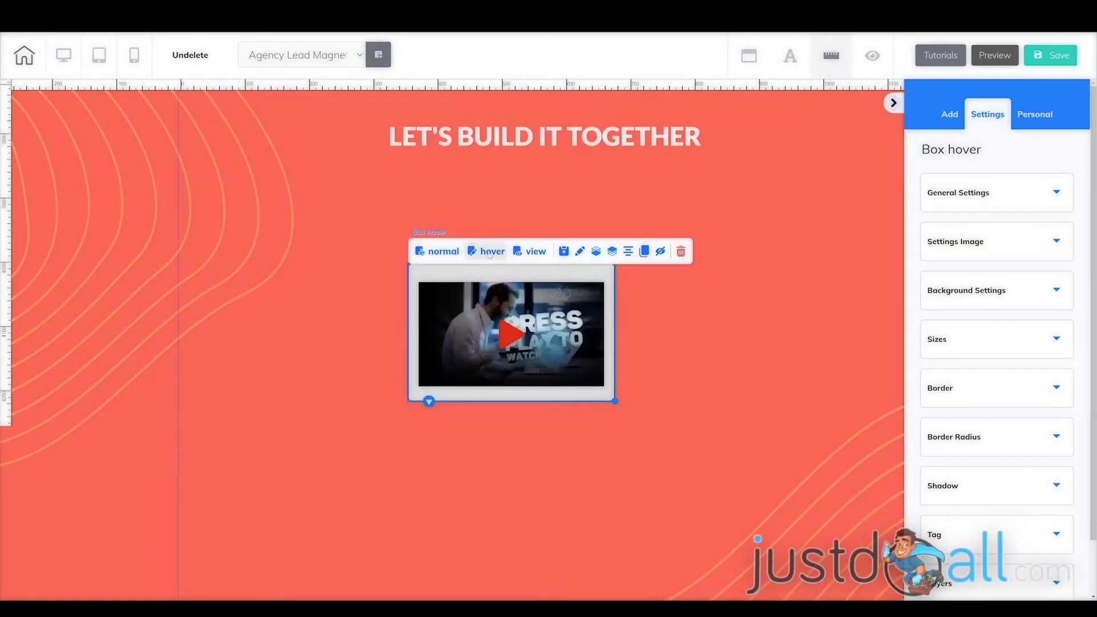
pyautogui.click(530, 252)
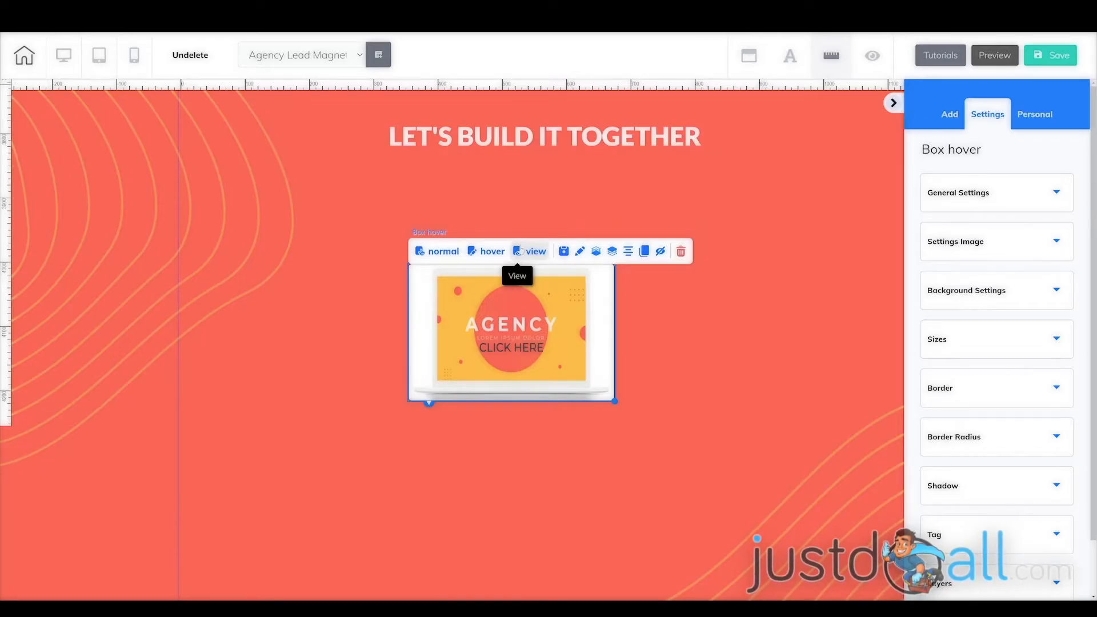
pyautogui.click(520, 251)
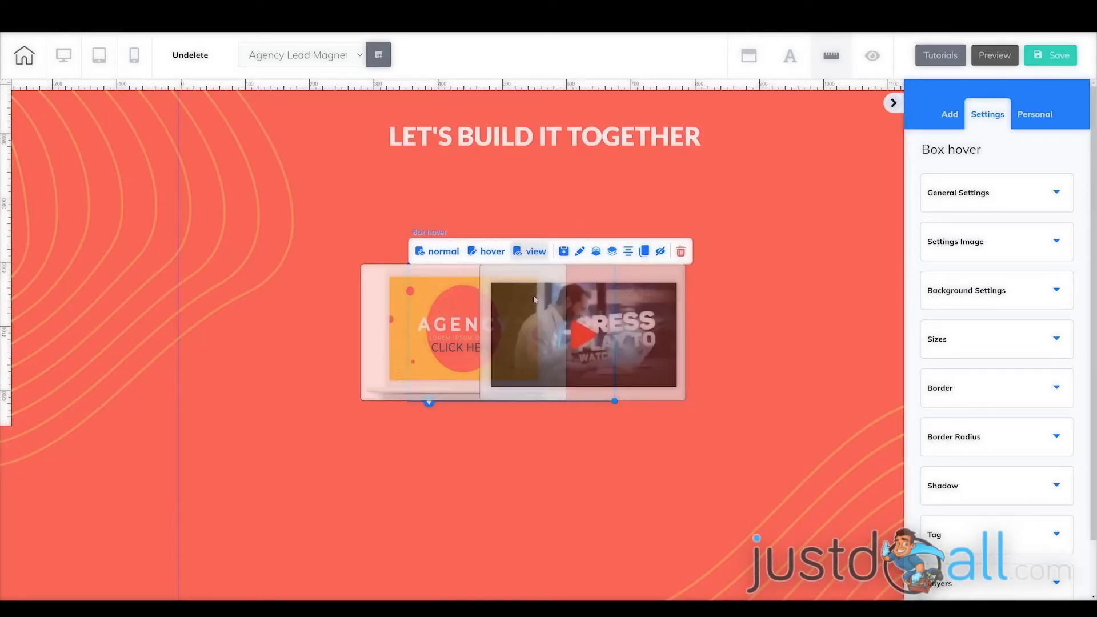
# - Make the image background colour of the box's normal state fully transparent with alpha 0, and look through the remaining image settings
pyautogui.click(439, 252)
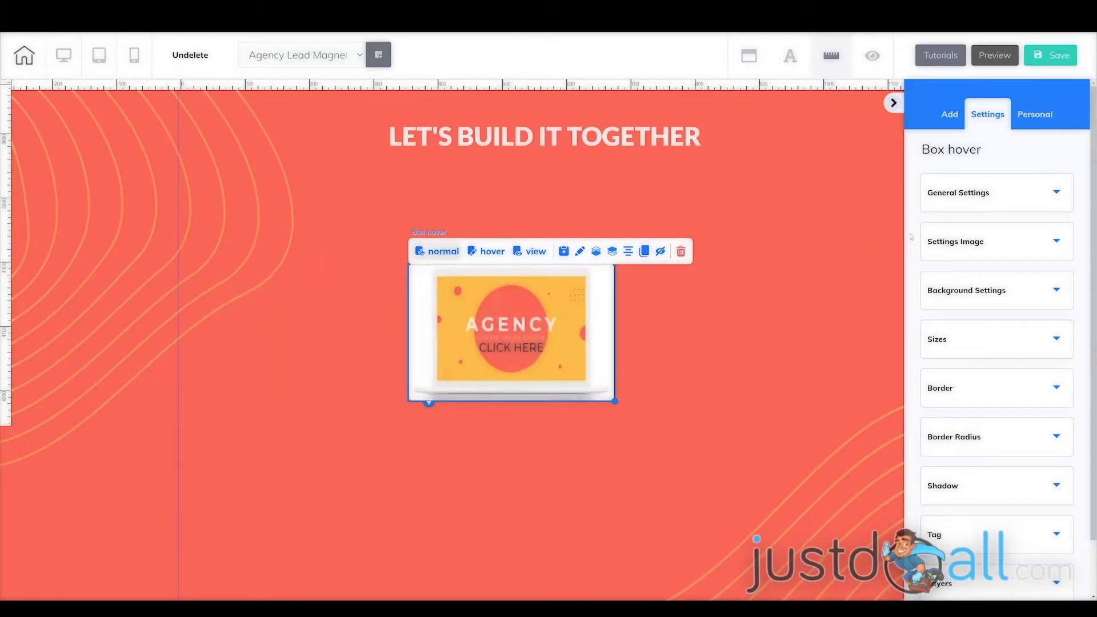
pyautogui.click(1010, 255)
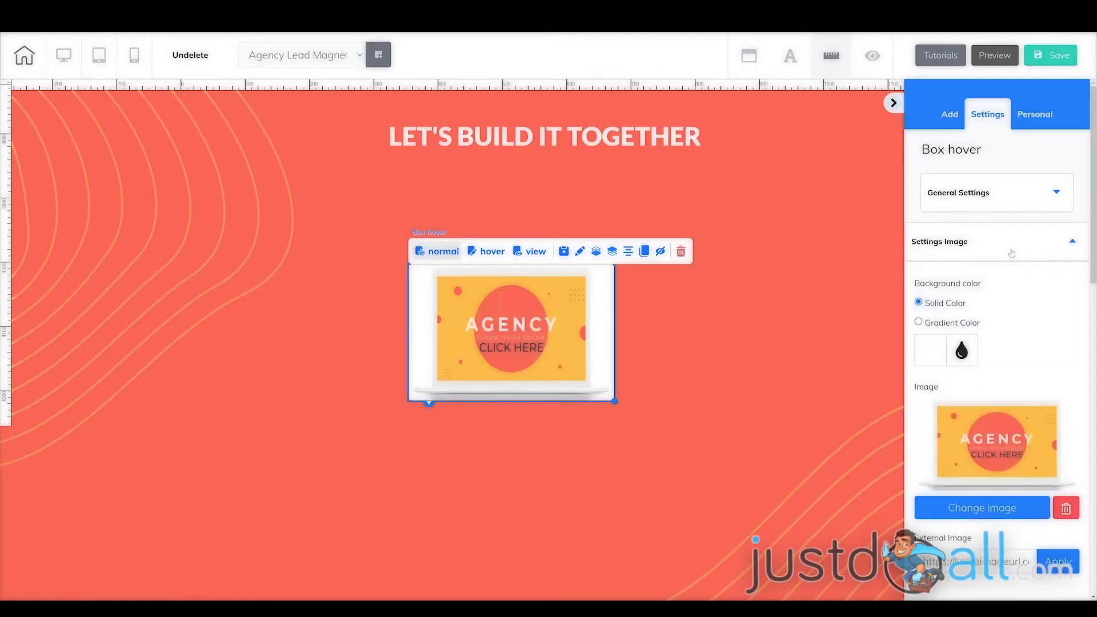
pyautogui.scroll(-1, 1029, 383)
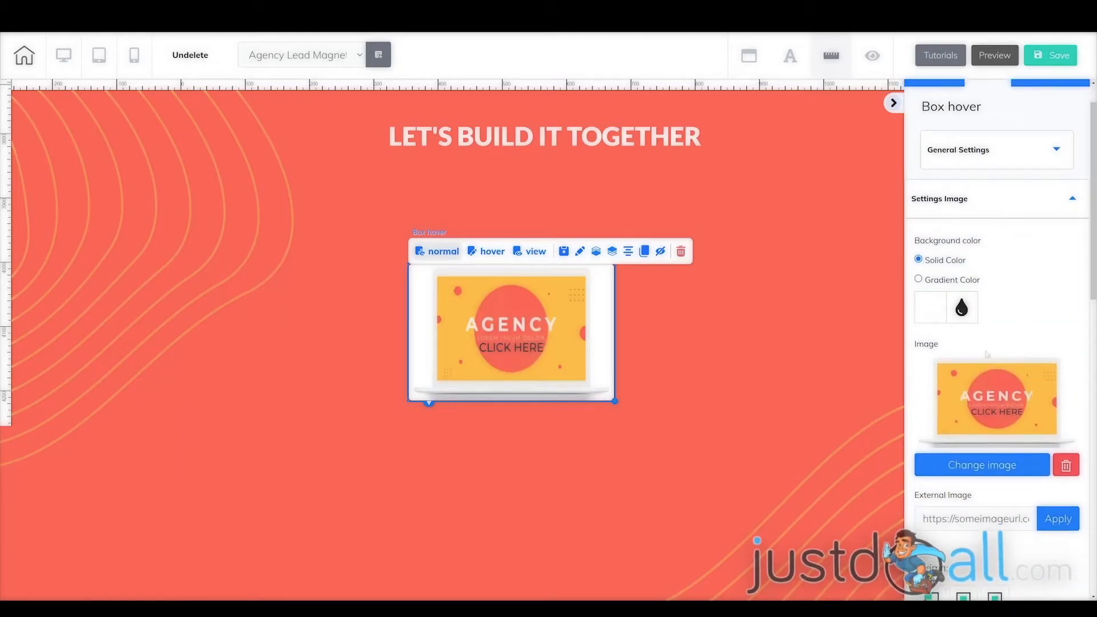
pyautogui.click(938, 319)
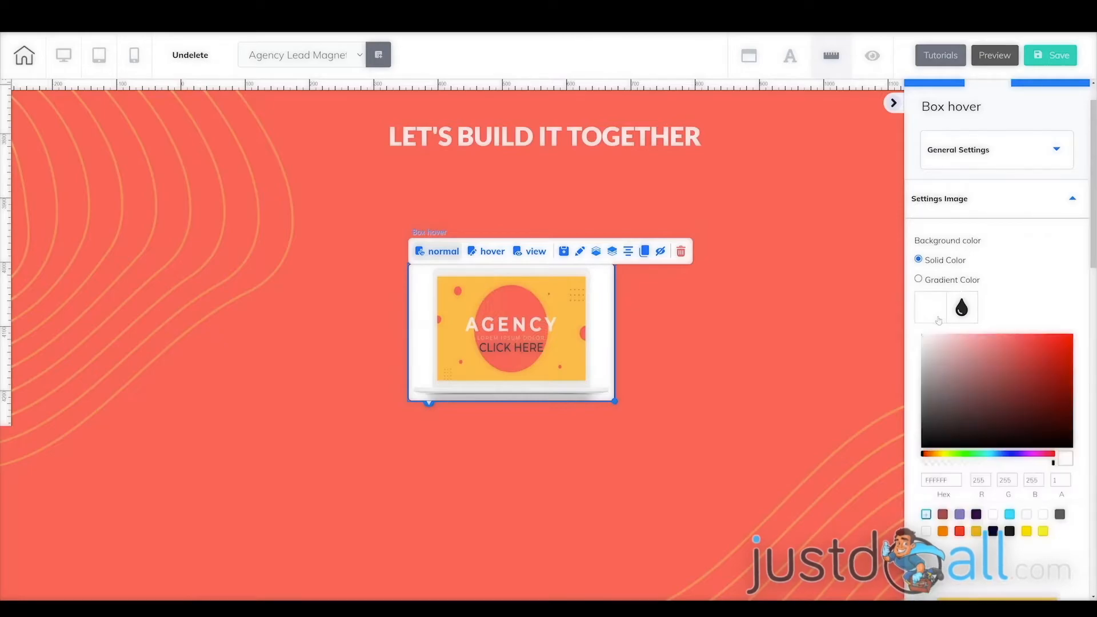
pyautogui.moveTo(1054, 468); pyautogui.dragTo(921, 469)
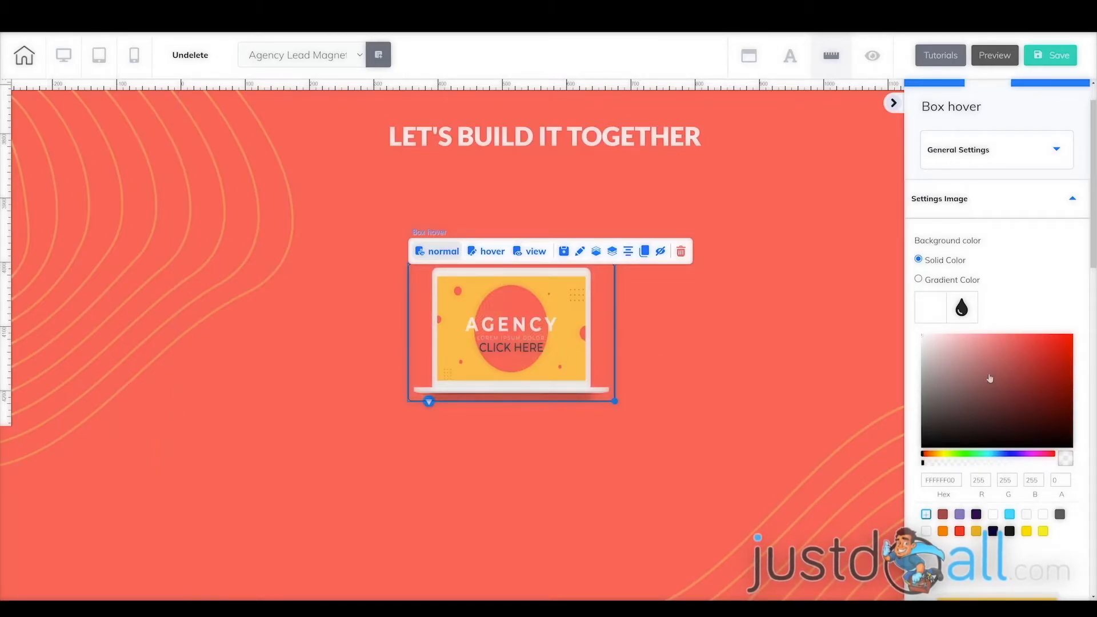
pyautogui.scroll(-6, 1085, 308)
pyautogui.scroll(-5, 1085, 332)
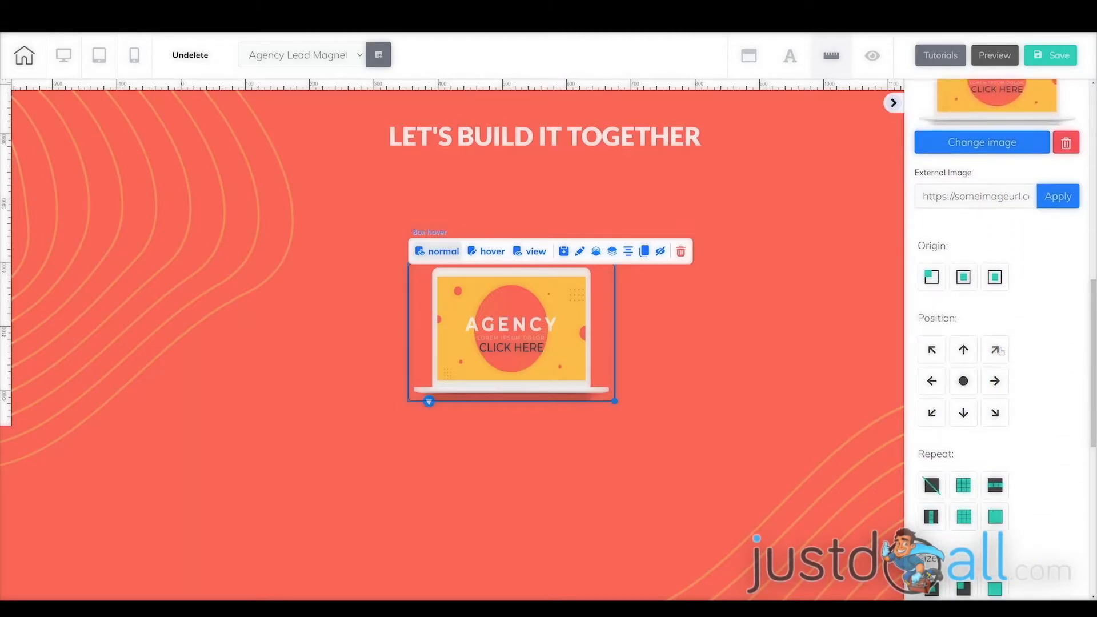
pyautogui.scroll(-6, 1002, 372)
pyautogui.scroll(3, 985, 439)
pyautogui.scroll(10, 986, 439)
pyautogui.click(1072, 243)
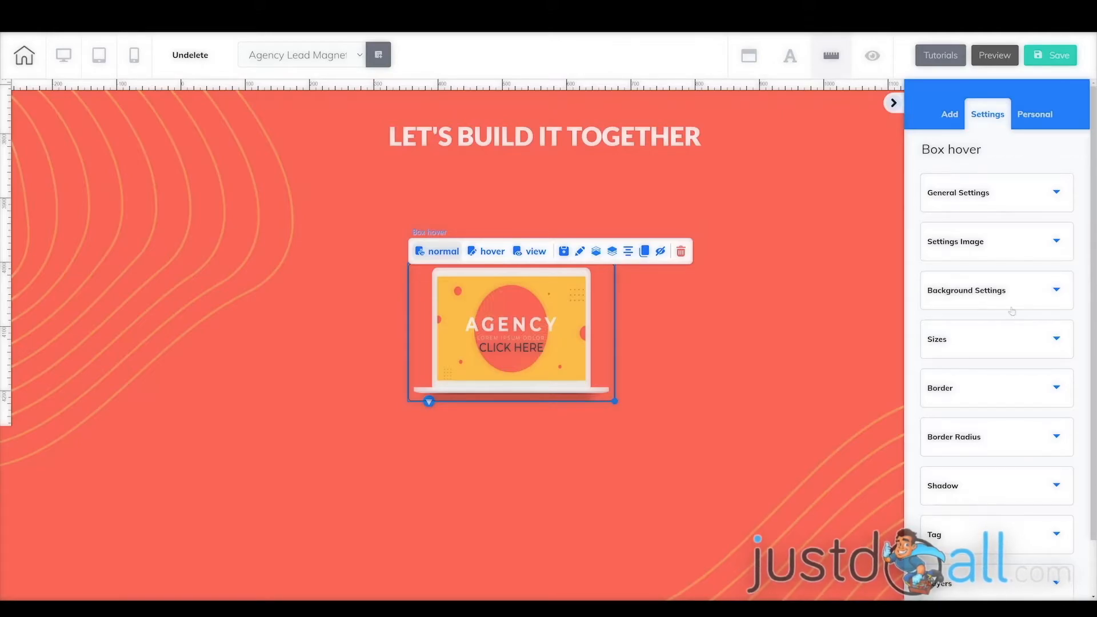
# - Enlarge the hover box to about 394 by 249 and resize the YouTube video to sit centred inside its hover state
pyautogui.click(491, 253)
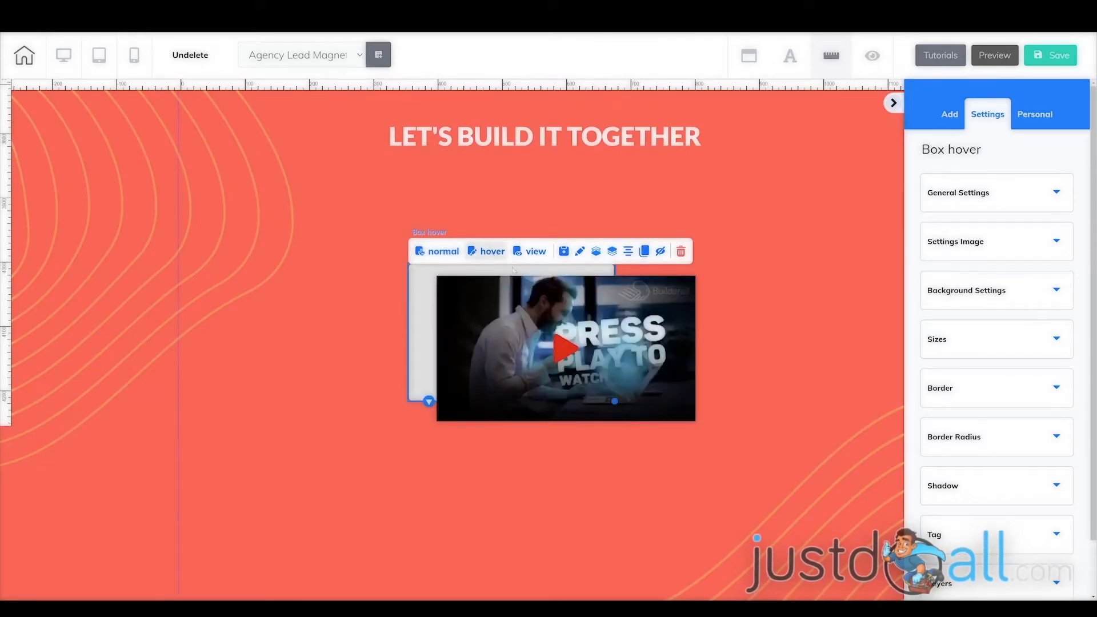
pyautogui.click(690, 411)
pyautogui.moveTo(696, 423); pyautogui.dragTo(612, 375)
pyautogui.moveTo(599, 356)
pyautogui.mouseDown()
pyautogui.moveTo(576, 351)
pyautogui.moveTo(624, 375)
pyautogui.moveTo(604, 376)
pyautogui.mouseUp()
pyautogui.click(635, 416)
pyautogui.moveTo(642, 422); pyautogui.dragTo(689, 445)
pyautogui.click(611, 395)
pyautogui.moveTo(625, 404); pyautogui.dragTo(670, 428)
pyautogui.moveTo(659, 373); pyautogui.dragTo(657, 363)
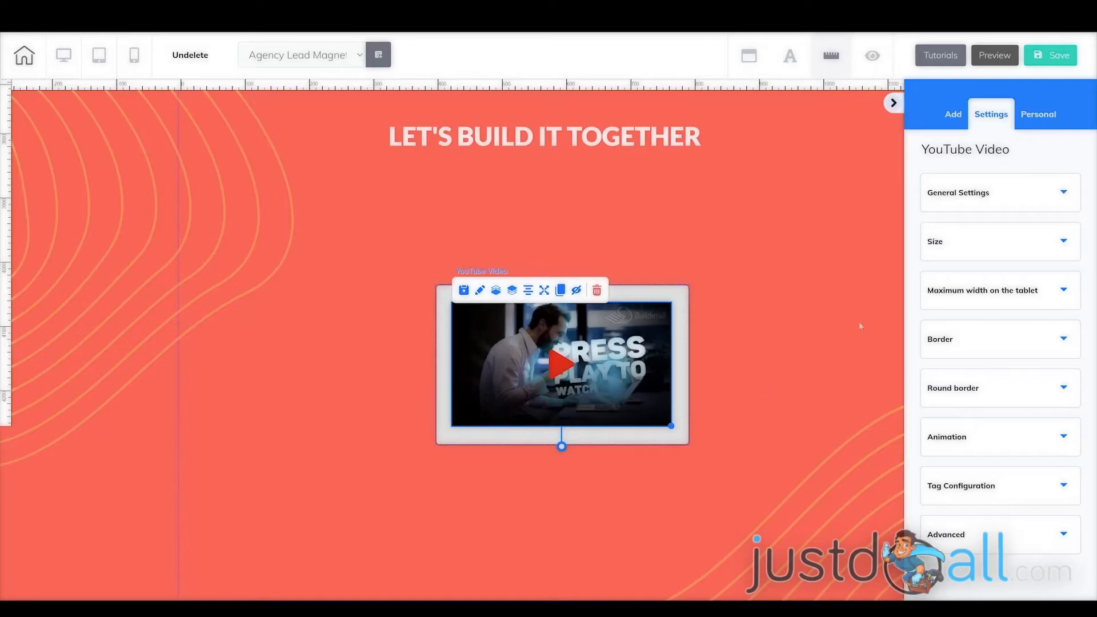
# - Make the solid background colour of the box's hover state fully transparent with alpha 0
pyautogui.click(987, 293)
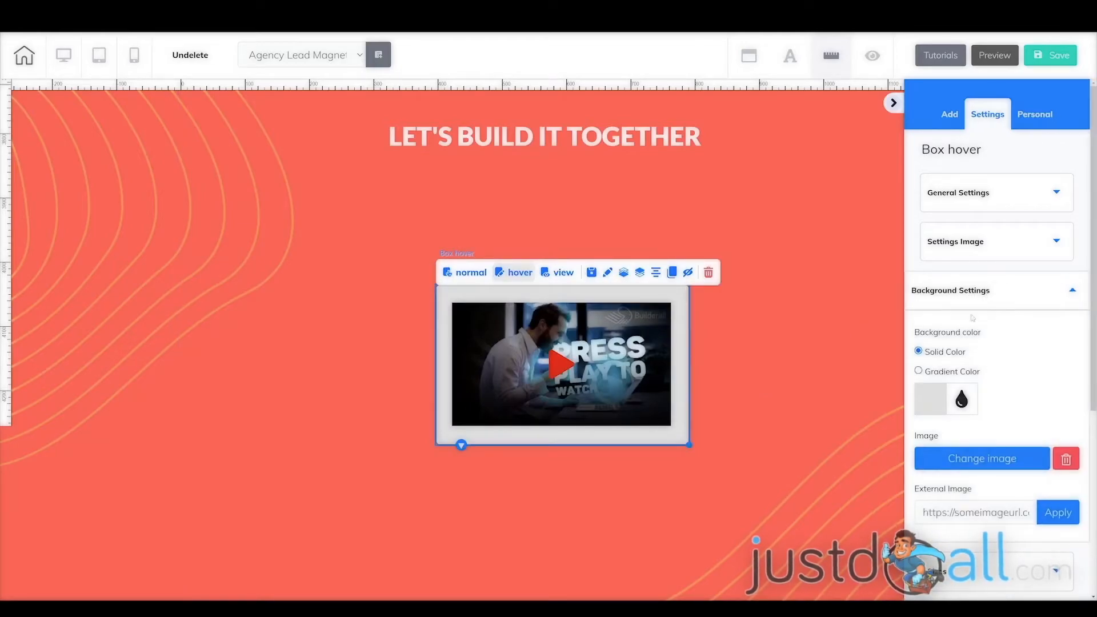
pyautogui.click(931, 401)
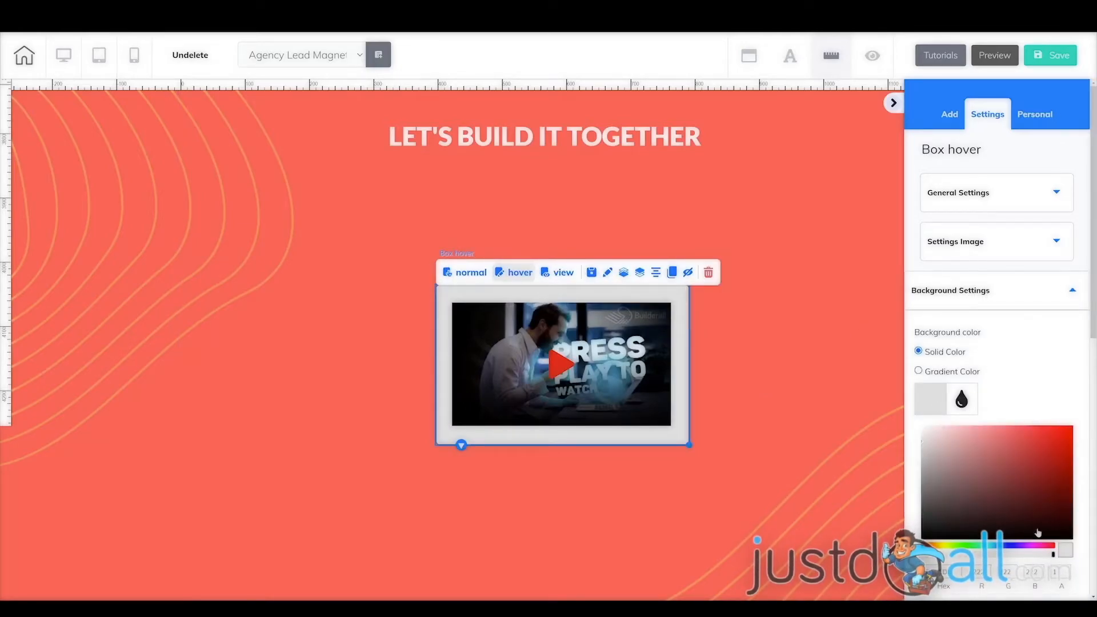
pyautogui.moveTo(1053, 554); pyautogui.dragTo(924, 553)
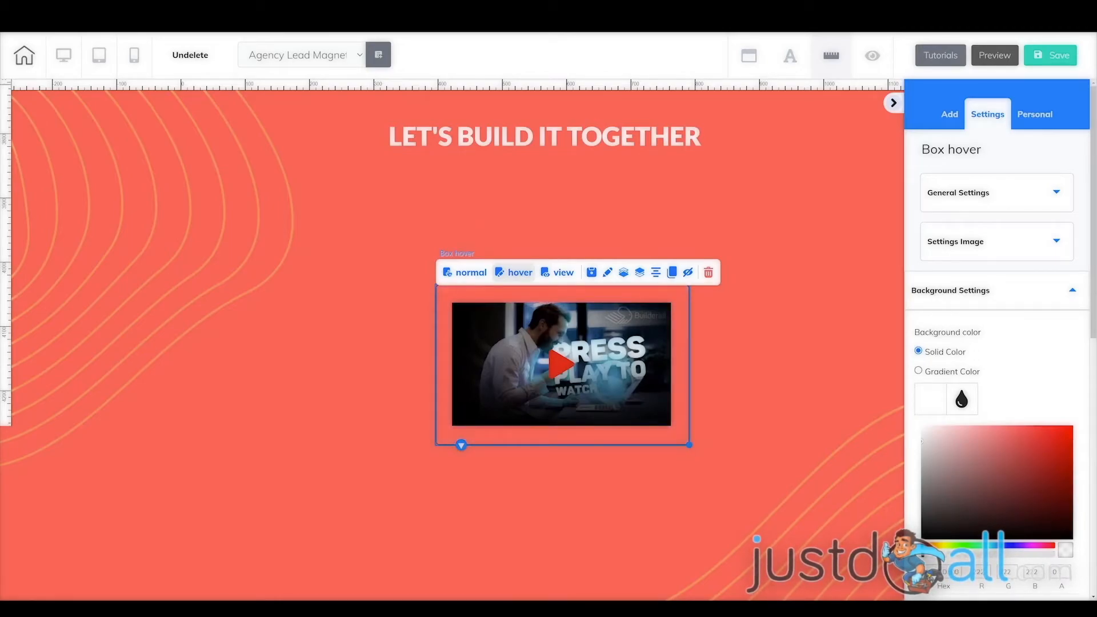
pyautogui.click(1070, 293)
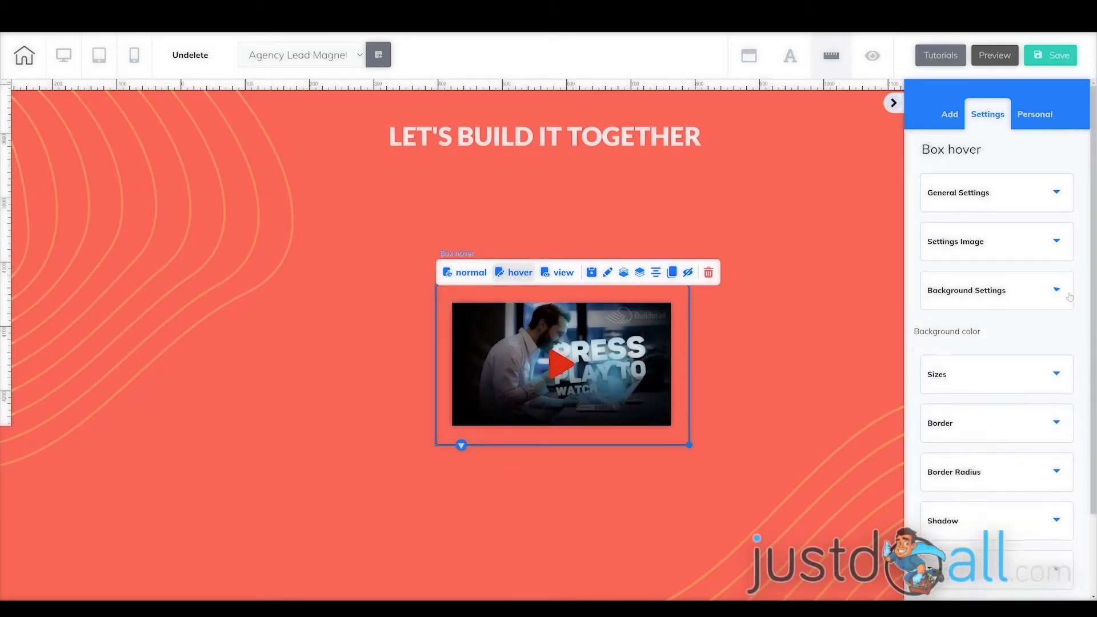
# - Review the size and border options of the box hover element
pyautogui.scroll(-1, 1058, 313)
pyautogui.click(1053, 303)
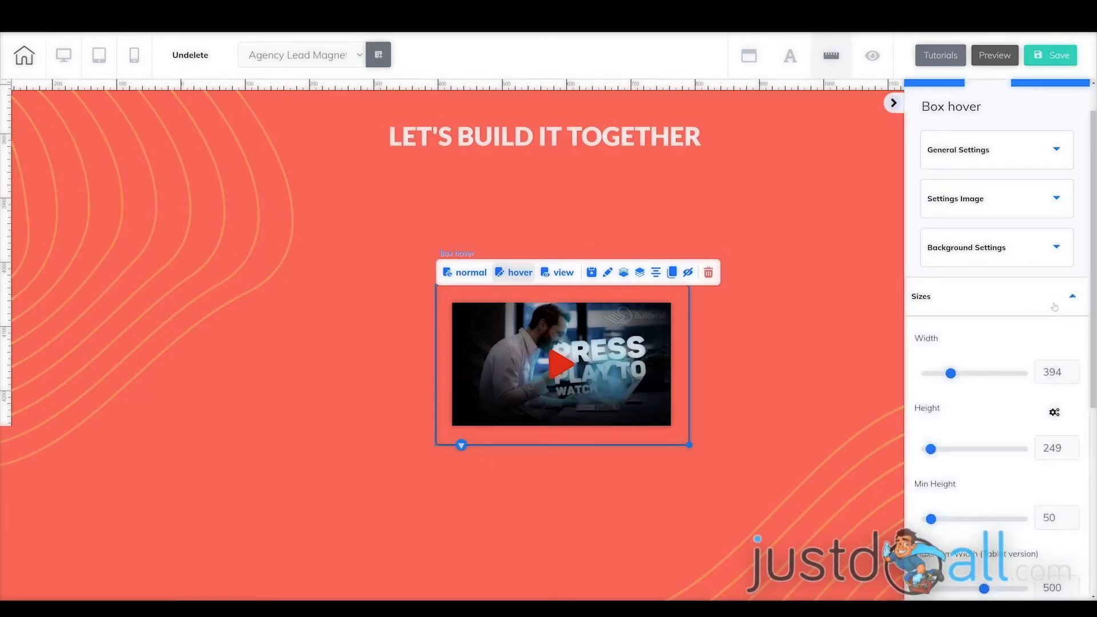
pyautogui.scroll(-2, 963, 446)
pyautogui.scroll(-1, 964, 446)
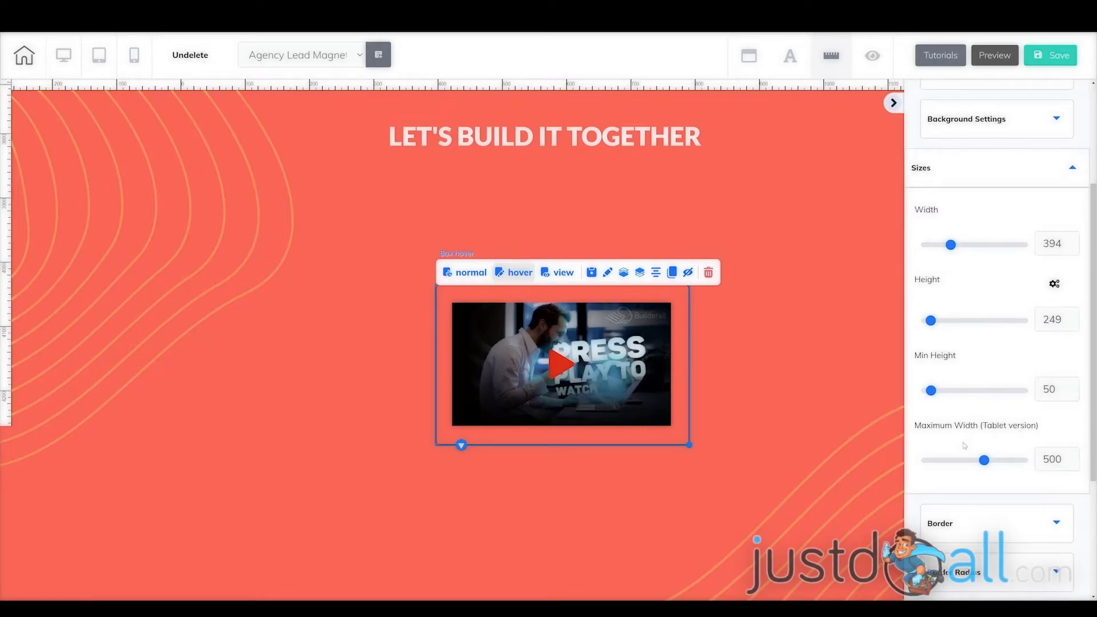
pyautogui.scroll(-1, 988, 473)
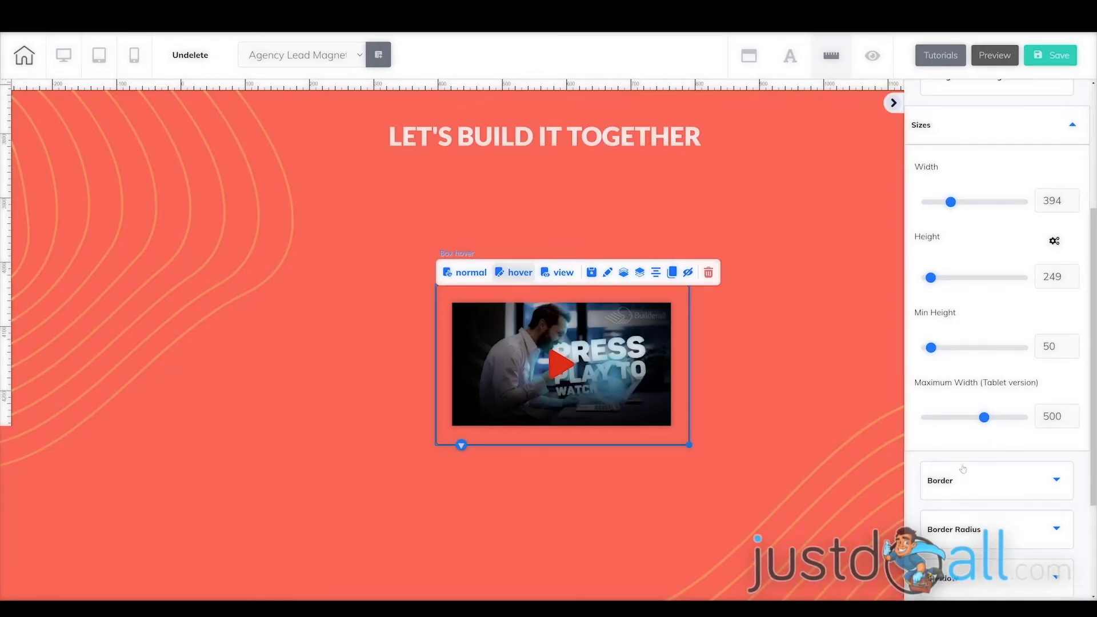
pyautogui.scroll(-1, 962, 472)
pyautogui.click(975, 440)
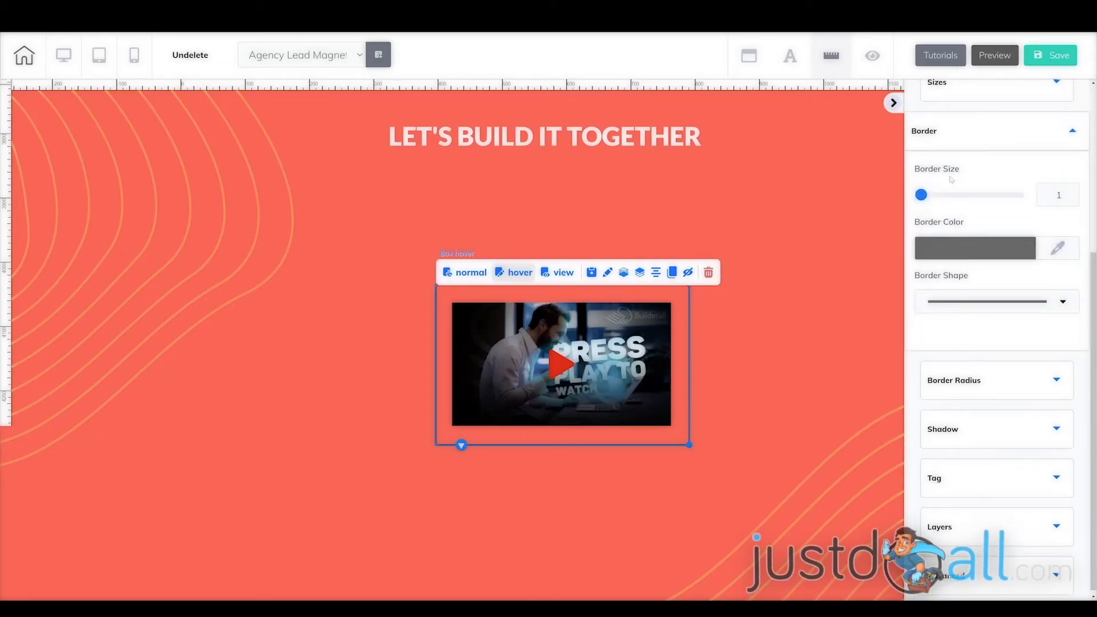
pyautogui.scroll(-1, 961, 491)
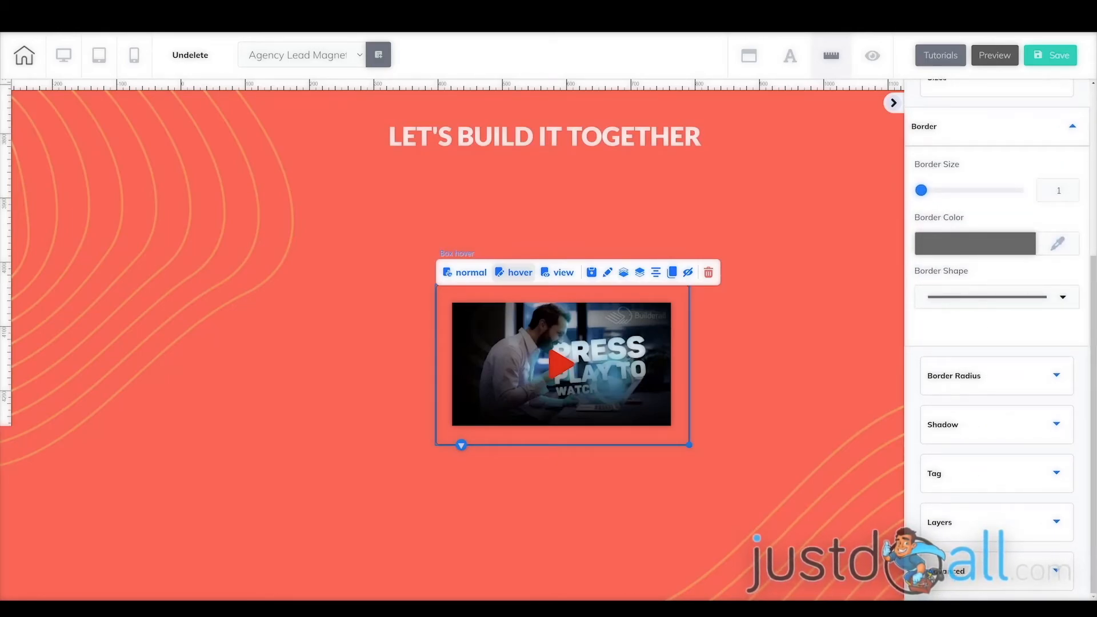
pyautogui.click(826, 390)
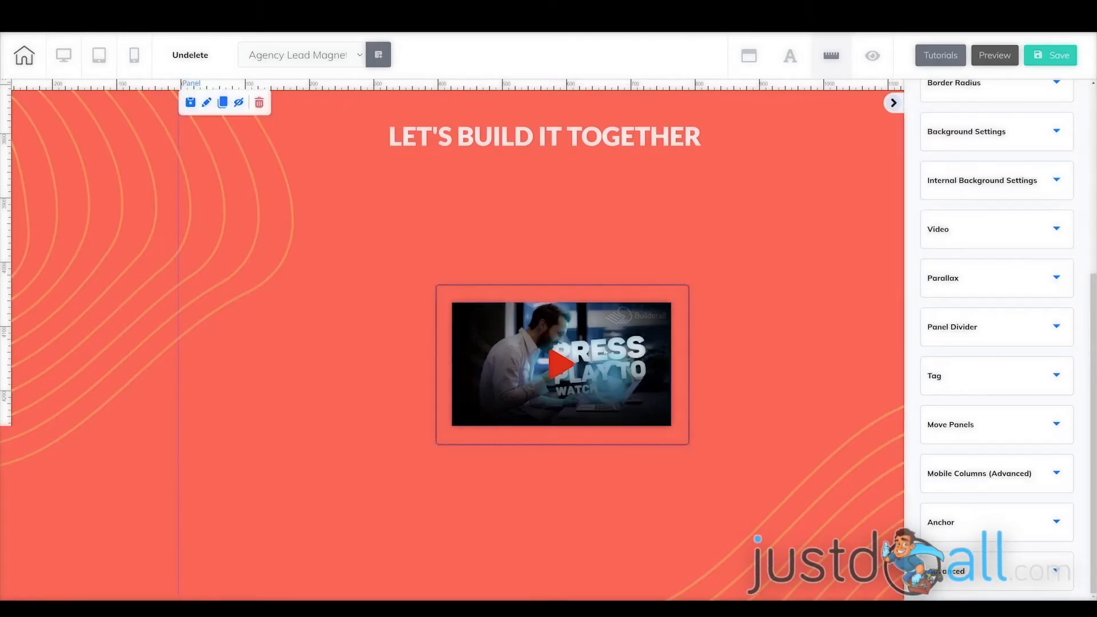
# - Adjust the video's position inside the box and move the whole box up beneath the "LET'S BUILD IT TOGETHER" heading
pyautogui.click(634, 359)
pyautogui.moveTo(656, 296); pyautogui.dragTo(680, 289)
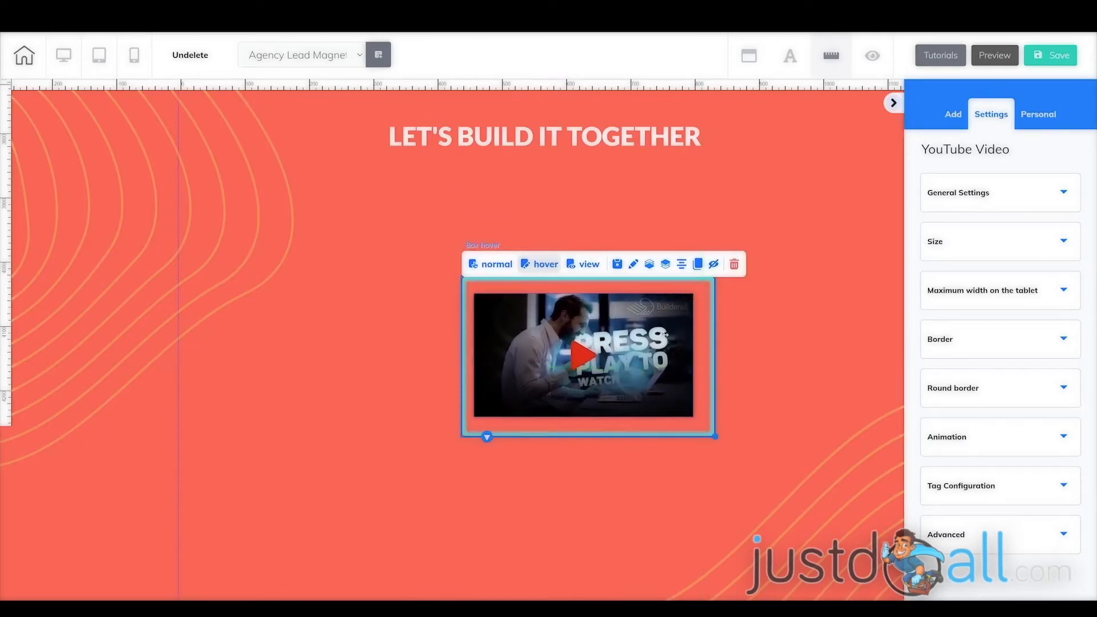
pyautogui.click(626, 318)
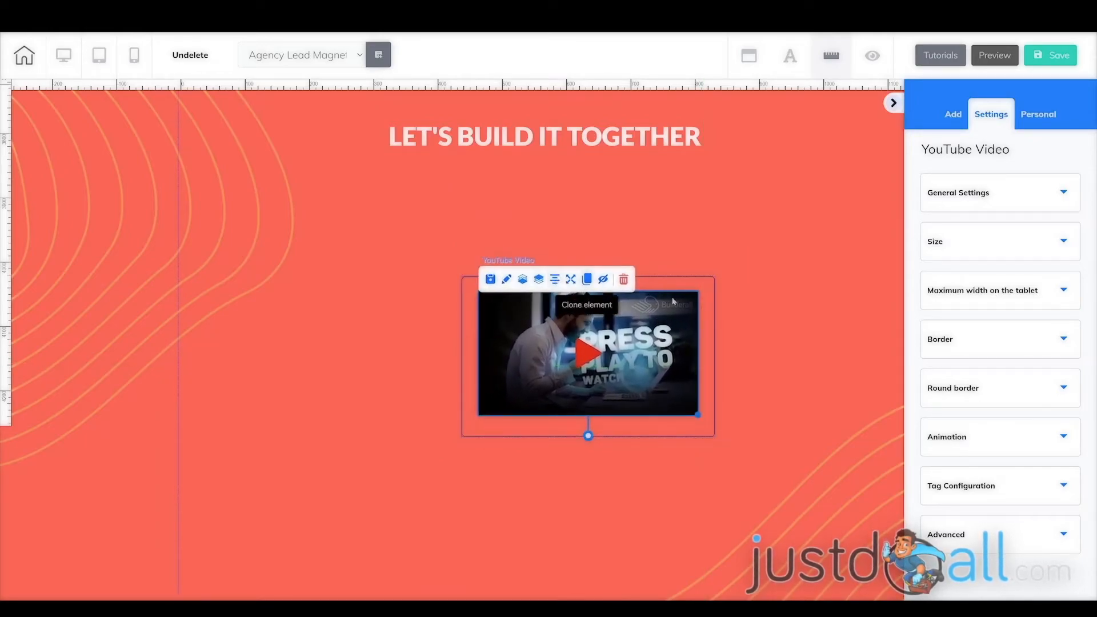
pyautogui.moveTo(699, 279); pyautogui.dragTo(642, 200)
pyautogui.click(645, 202)
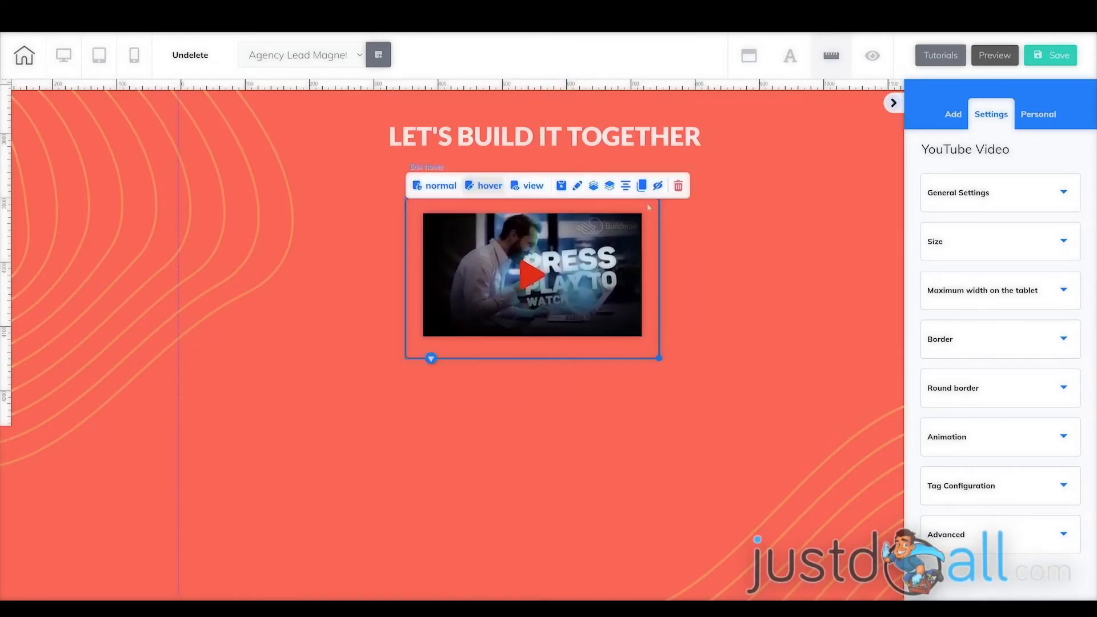
# - Enlarge the box in its normal state so the laptop image becomes much bigger, and centre it on the page
pyautogui.click(433, 186)
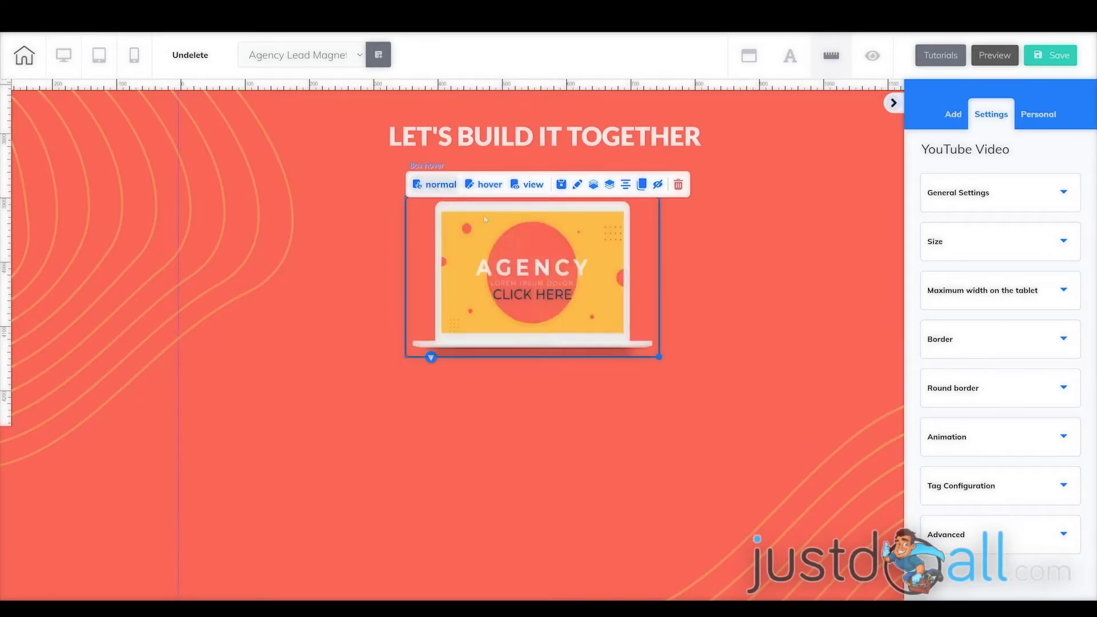
pyautogui.moveTo(659, 357); pyautogui.dragTo(818, 444)
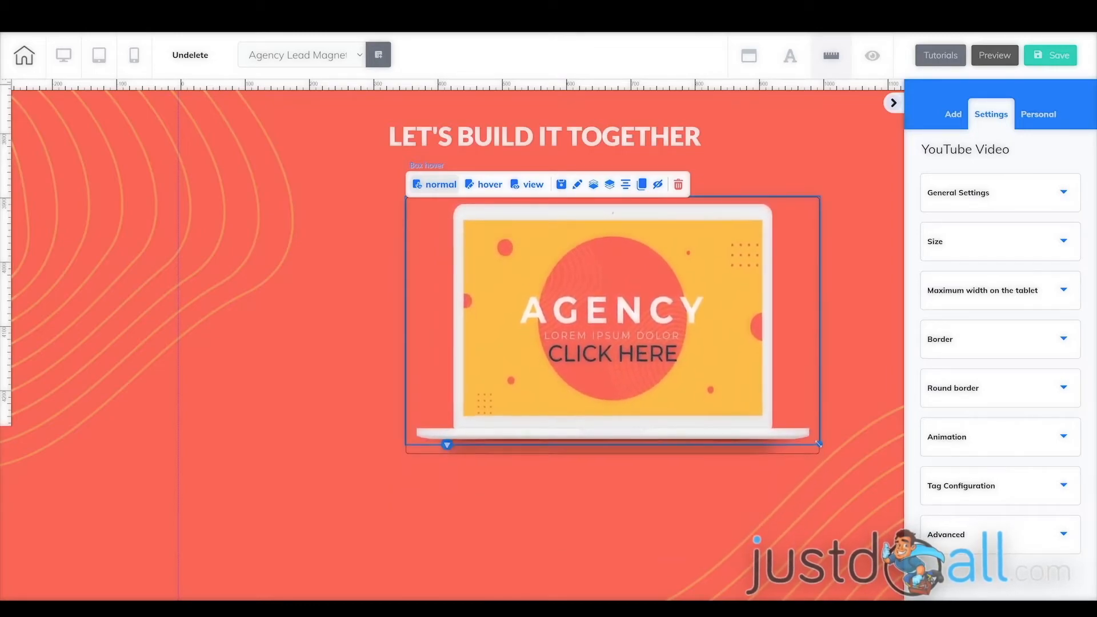
pyautogui.click(625, 184)
# - Enlarge the YouTube video in the hover state to nearly fill the resized box and centre it there
pyautogui.click(417, 185)
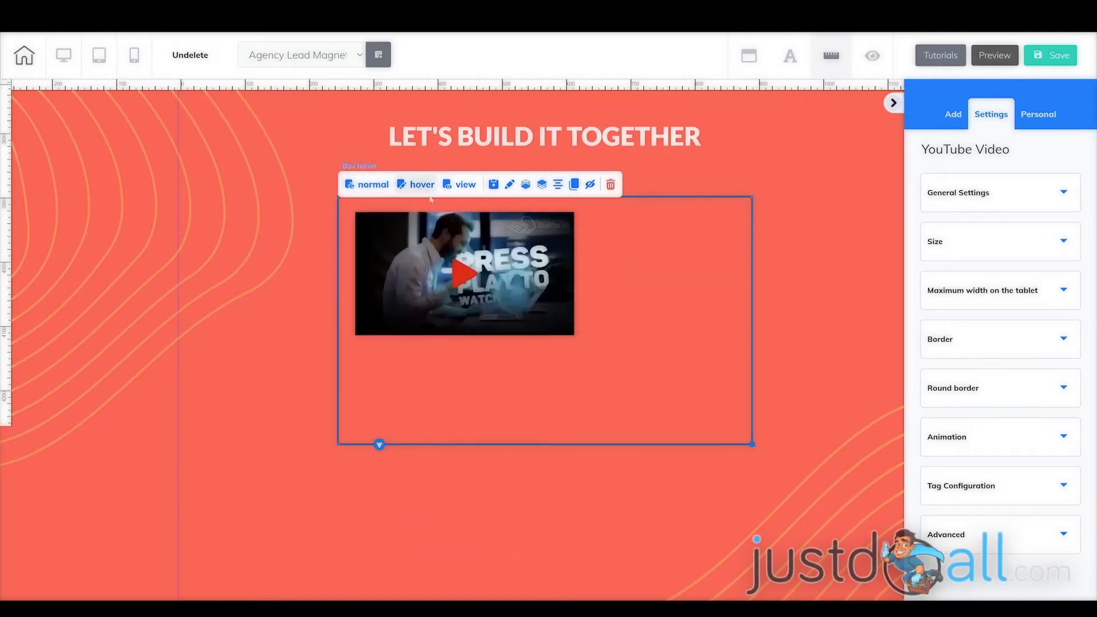
pyautogui.click(509, 274)
pyautogui.moveTo(575, 337); pyautogui.dragTo(731, 464)
pyautogui.click(786, 345)
pyautogui.click(600, 274)
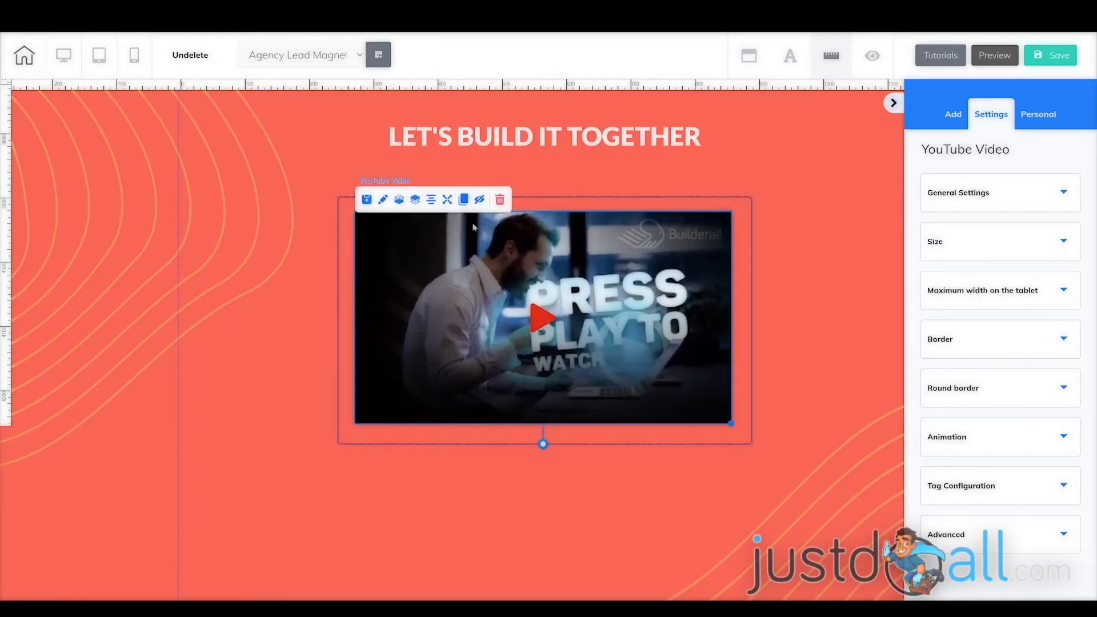
pyautogui.click(623, 202)
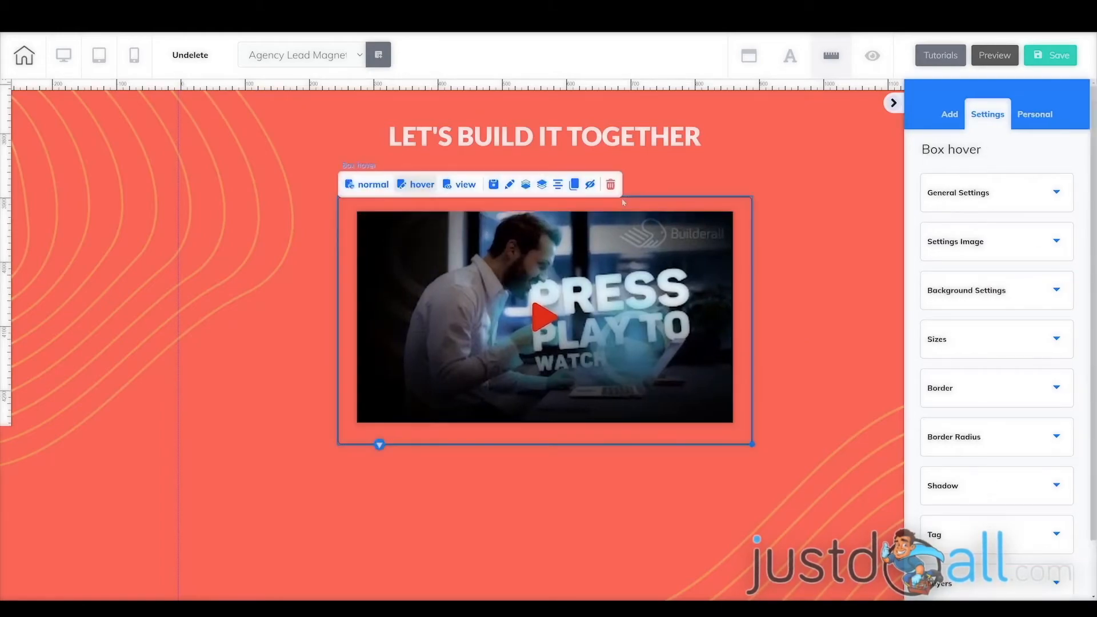
# - Set the border shape of the box hover's hover state to the blank option so no border line is drawn
pyautogui.scroll(-1, 984, 409)
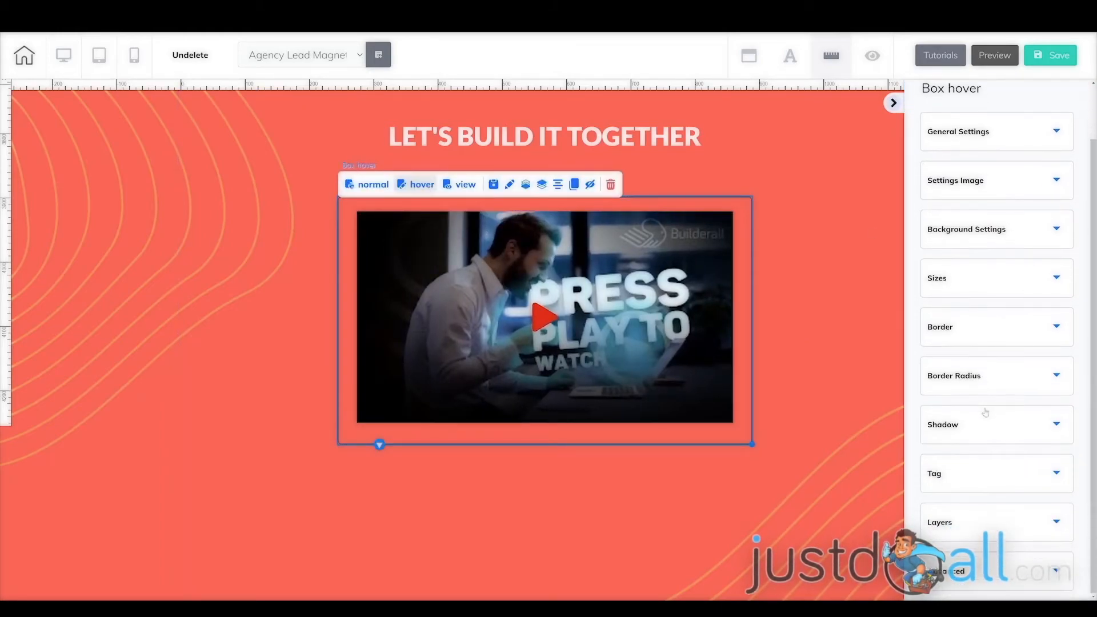
pyautogui.click(975, 330)
pyautogui.scroll(-2, 992, 369)
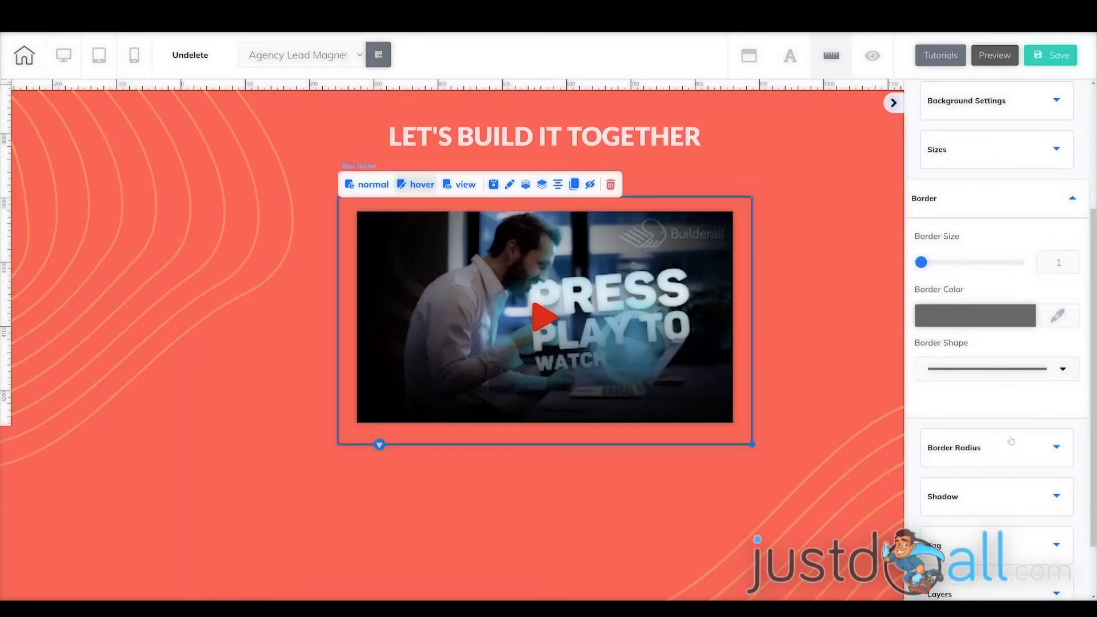
pyautogui.click(1054, 375)
pyautogui.click(1036, 394)
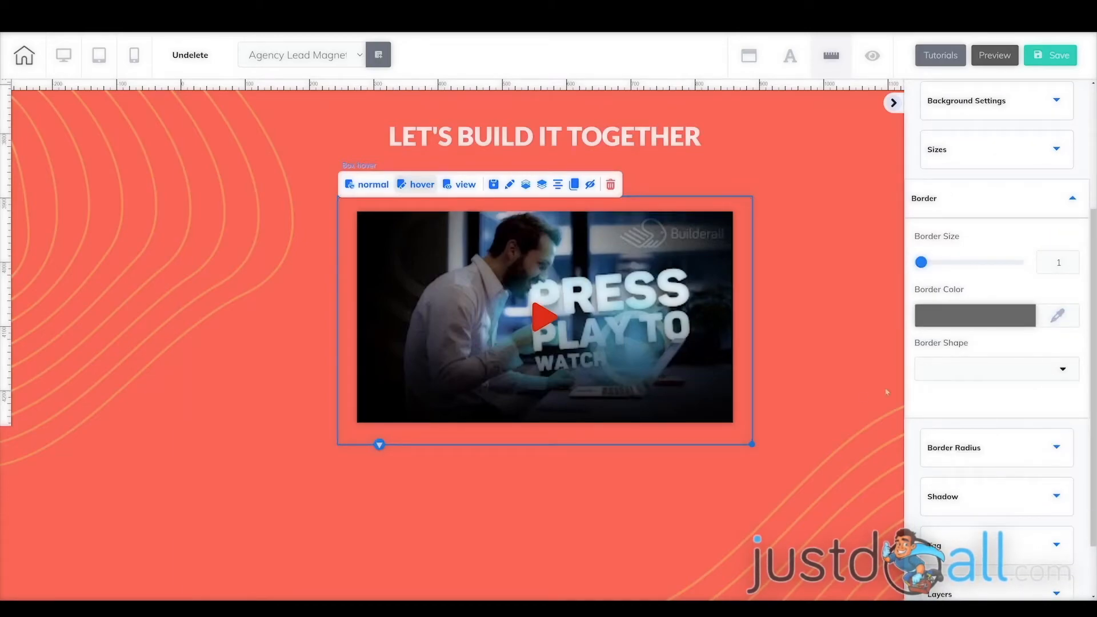
pyautogui.click(886, 275)
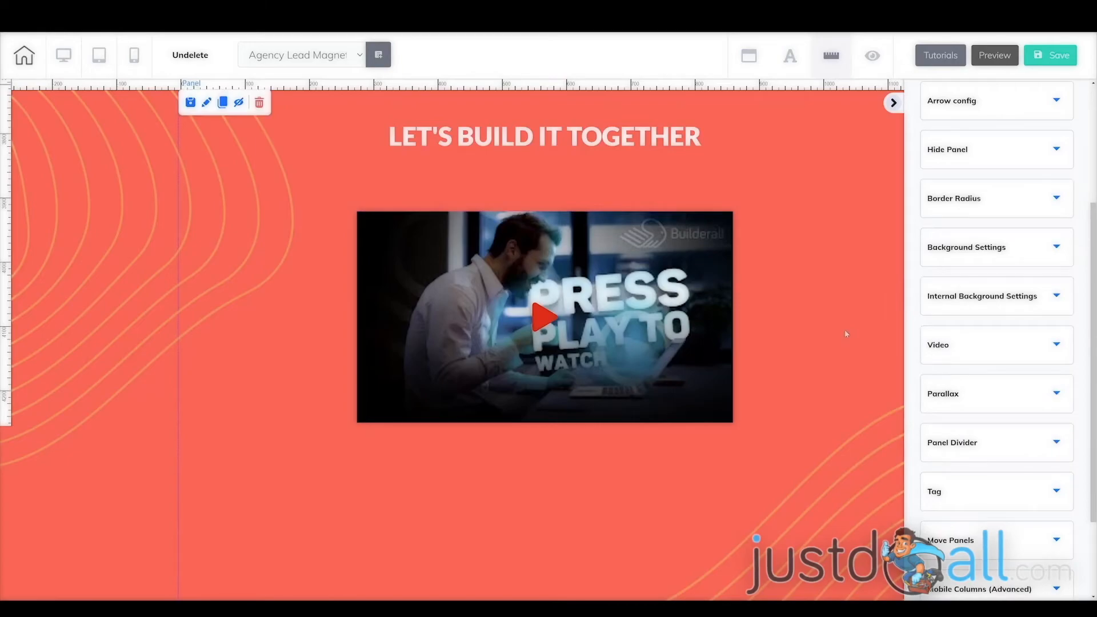
pyautogui.scroll(2, 852, 315)
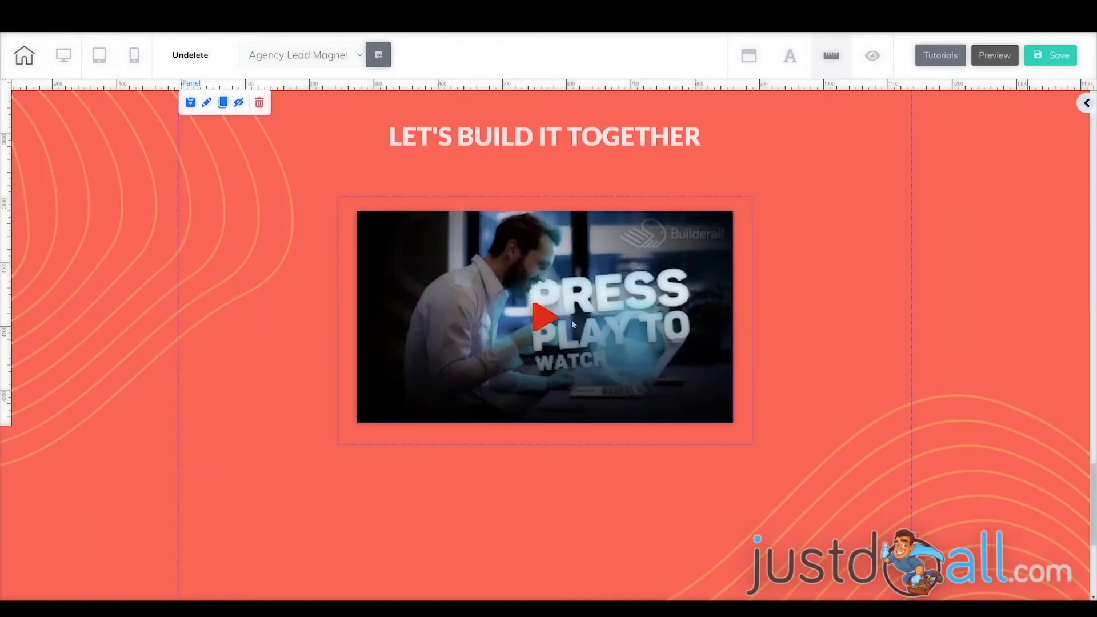
# - Turn off Auto Play and Loop in the general settings of the YouTube video inside the box
pyautogui.click(534, 295)
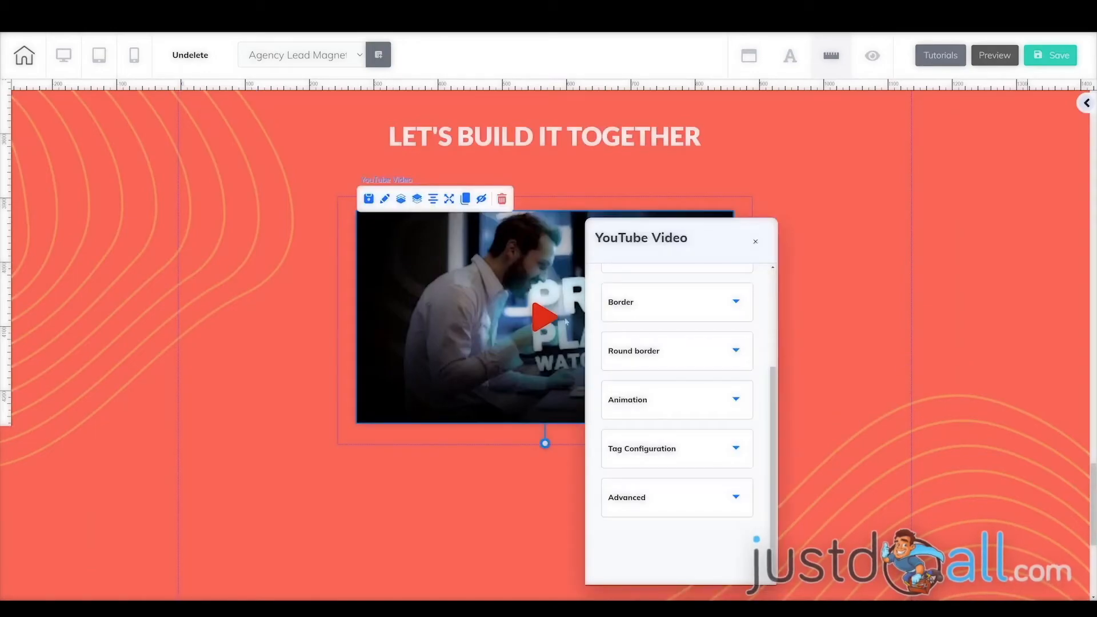
pyautogui.scroll(5, 680, 342)
pyautogui.click(690, 308)
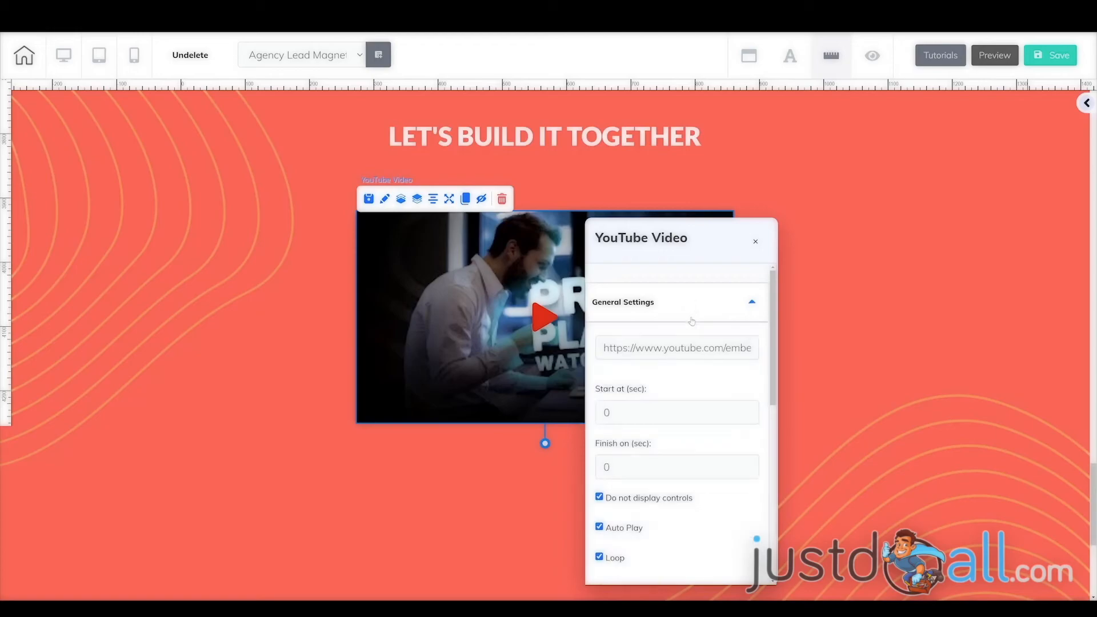
pyautogui.scroll(-2, 703, 371)
pyautogui.click(613, 446)
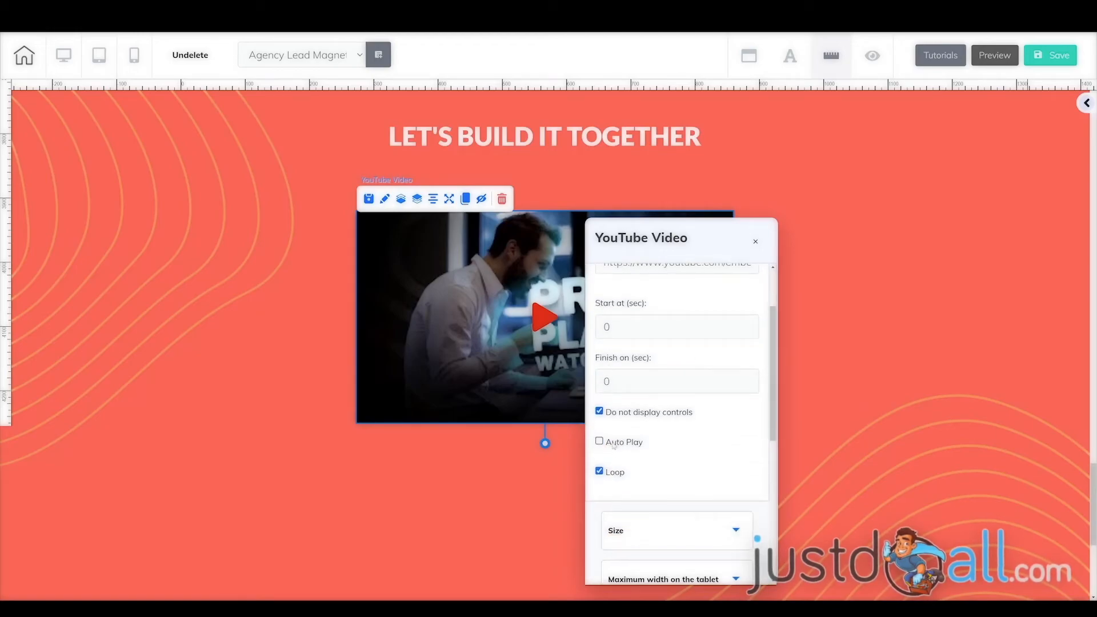
pyautogui.click(600, 471)
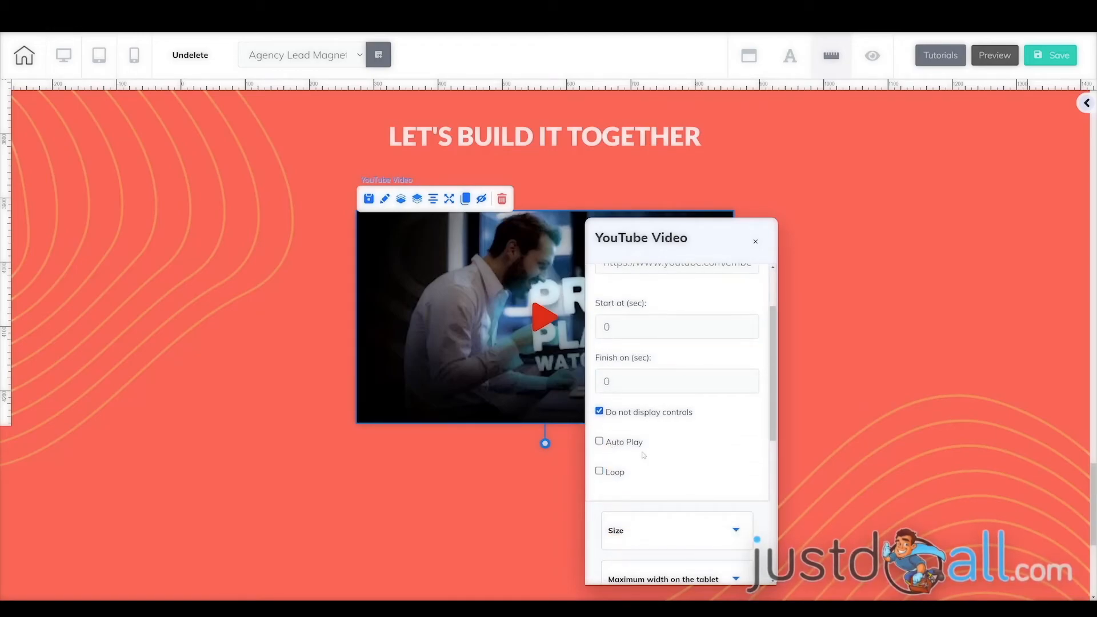
pyautogui.click(755, 242)
# - Save and publish the page, and check the samples and the new box hover on the live website
pyautogui.click(1039, 56)
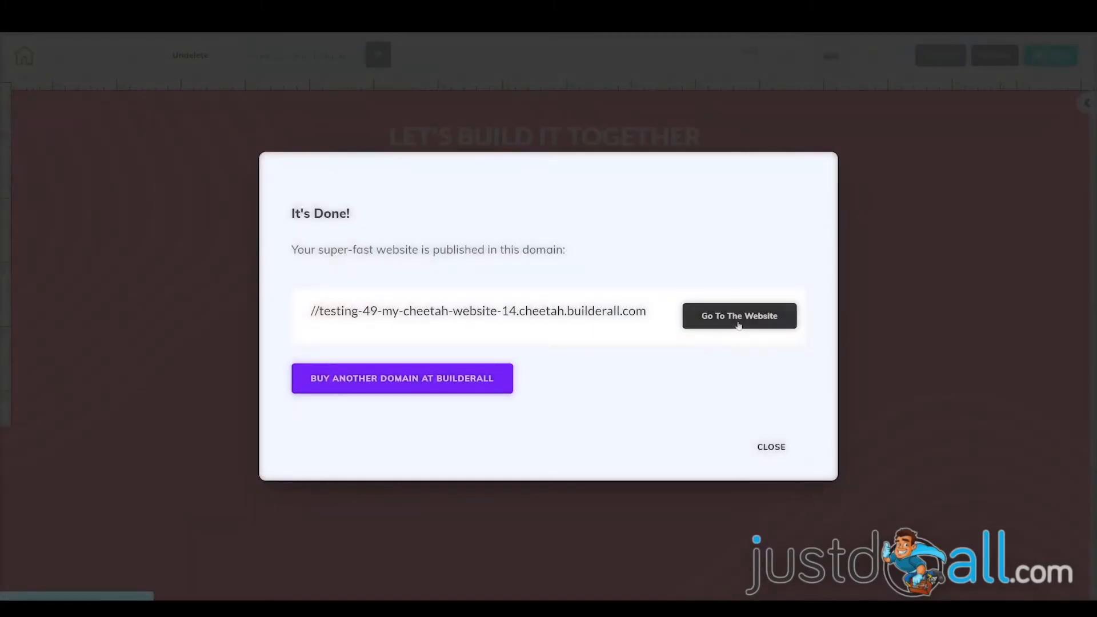
pyautogui.click(739, 317)
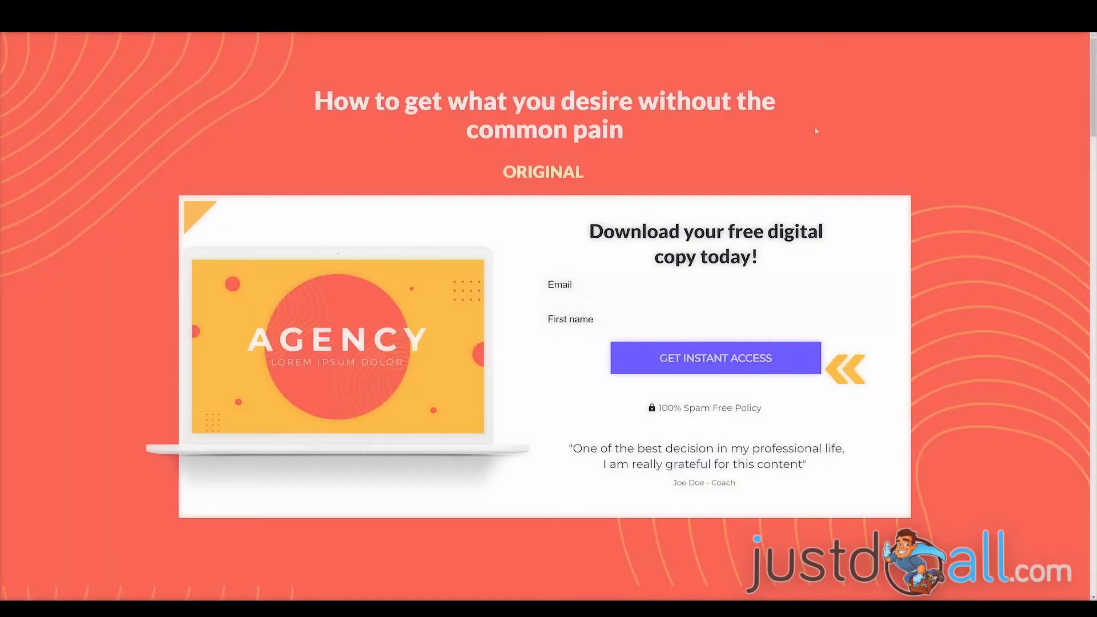
pyautogui.scroll(-8, 836, 126)
pyautogui.scroll(-2, 838, 127)
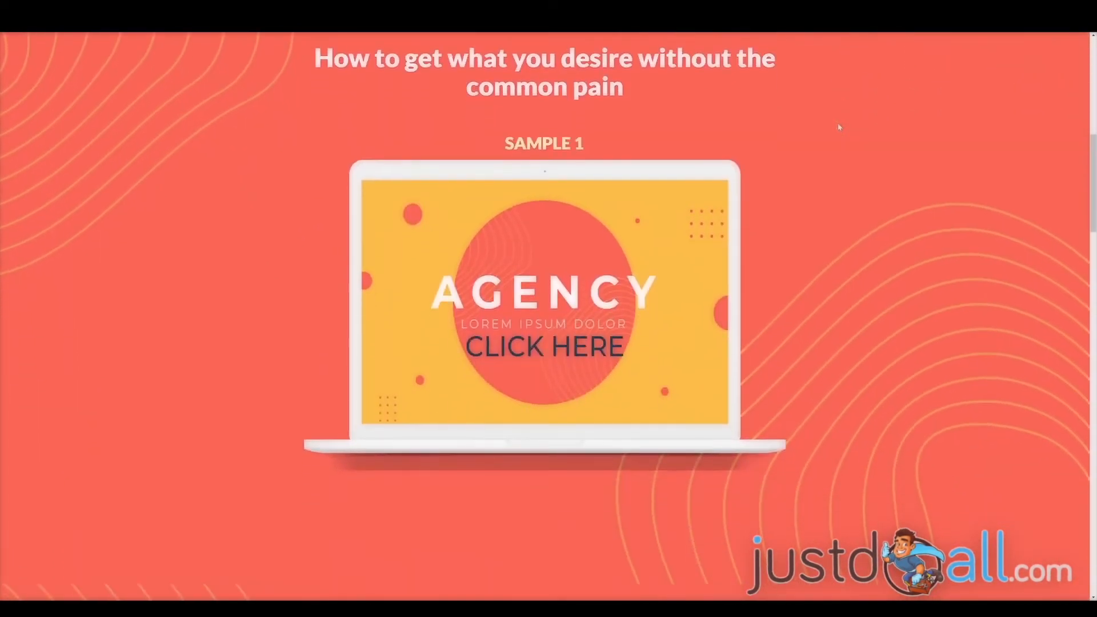
pyautogui.scroll(-7, 553, 268)
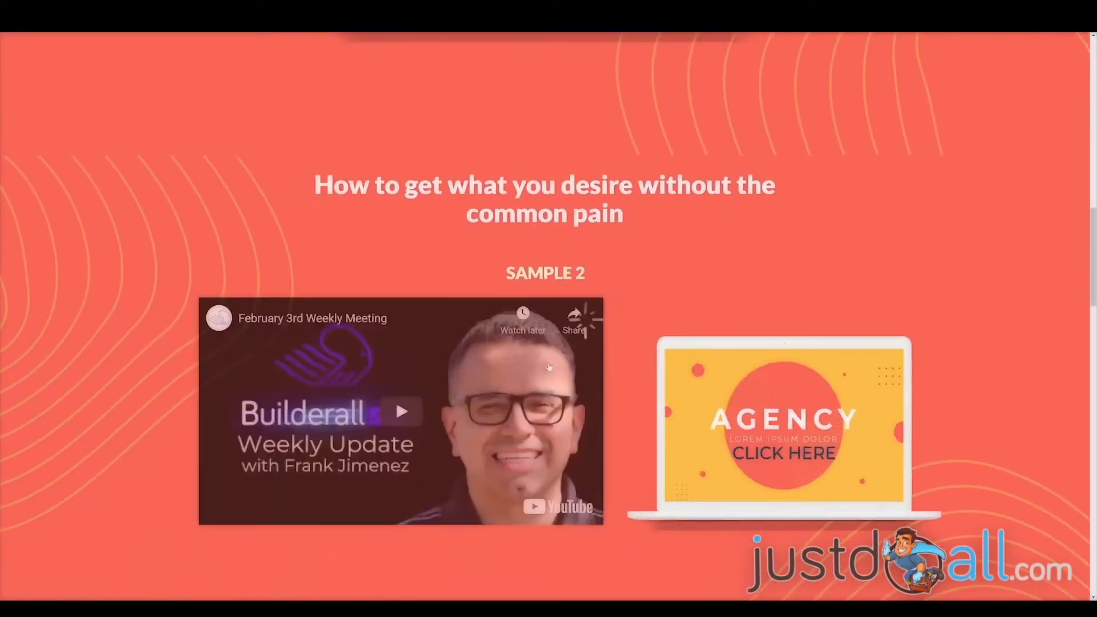
pyautogui.scroll(-10, 550, 371)
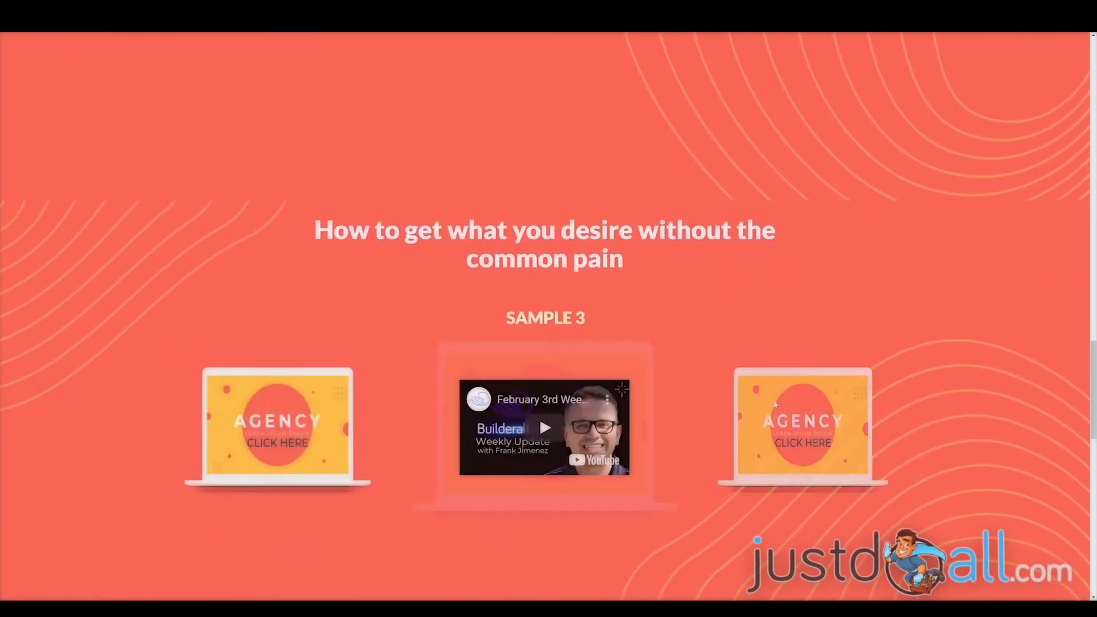
pyautogui.moveTo(813, 401)
pyautogui.scroll(-8, 814, 400)
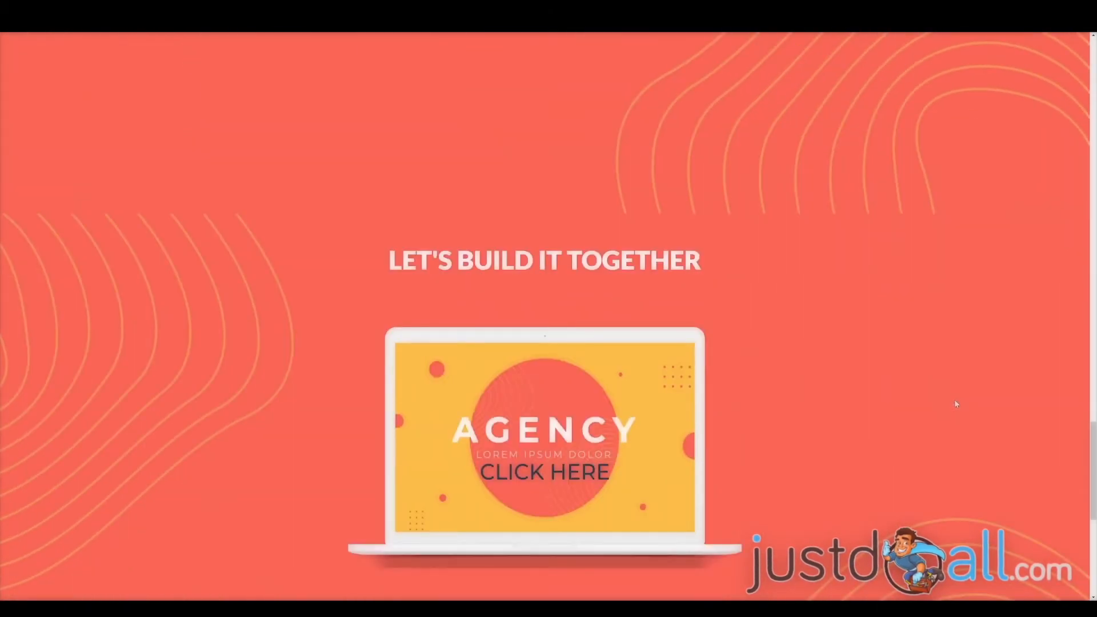
pyautogui.moveTo(583, 441)
pyautogui.scroll(-1, 583, 441)
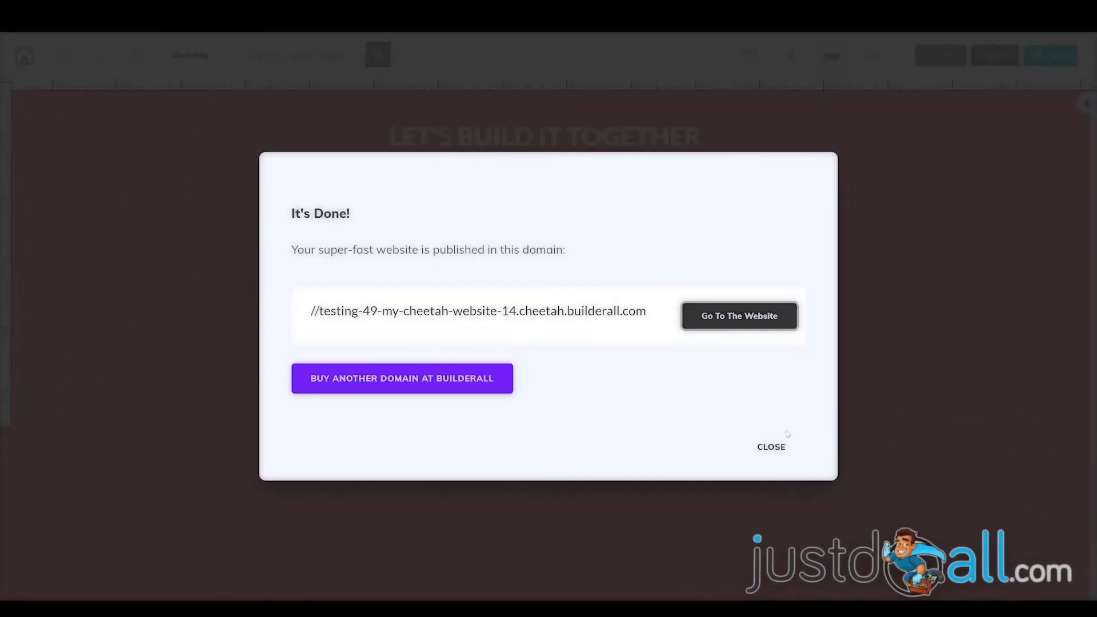
pyautogui.click(787, 435)
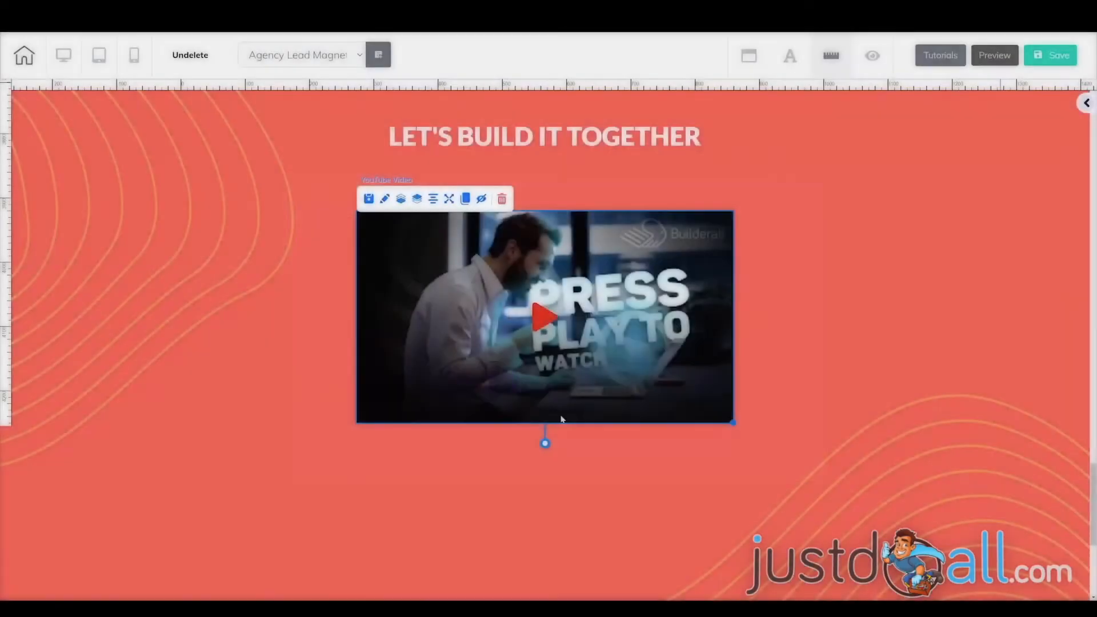
# - Switch the editor to the mobile layout and review the page down to the "LET'S BUILD IT TOGETHER" section
pyautogui.click(137, 66)
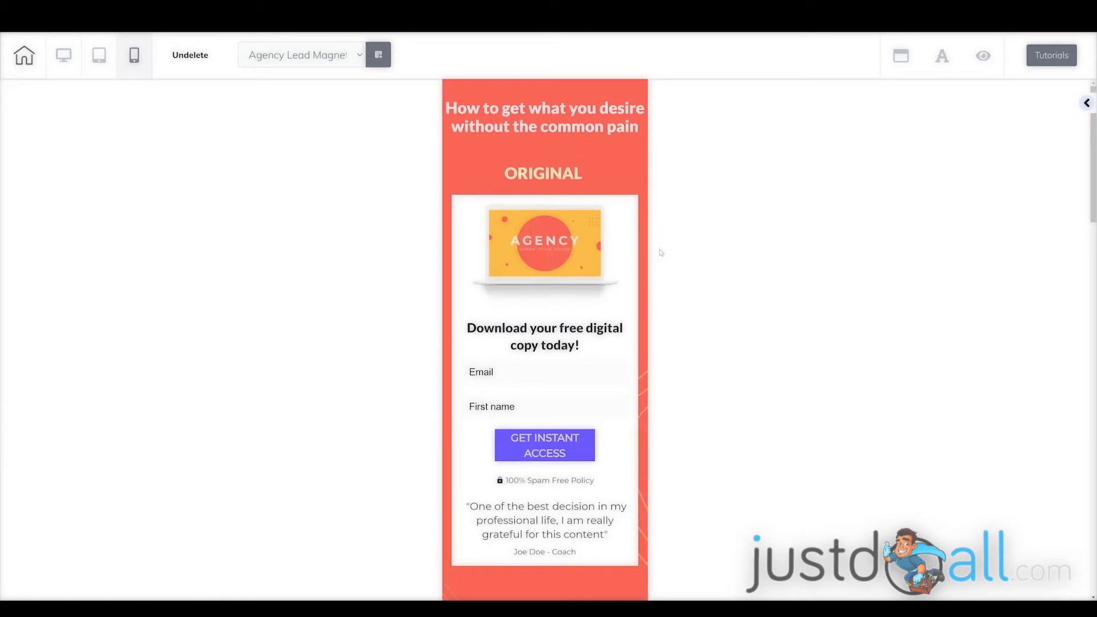
pyautogui.scroll(-1, 653, 254)
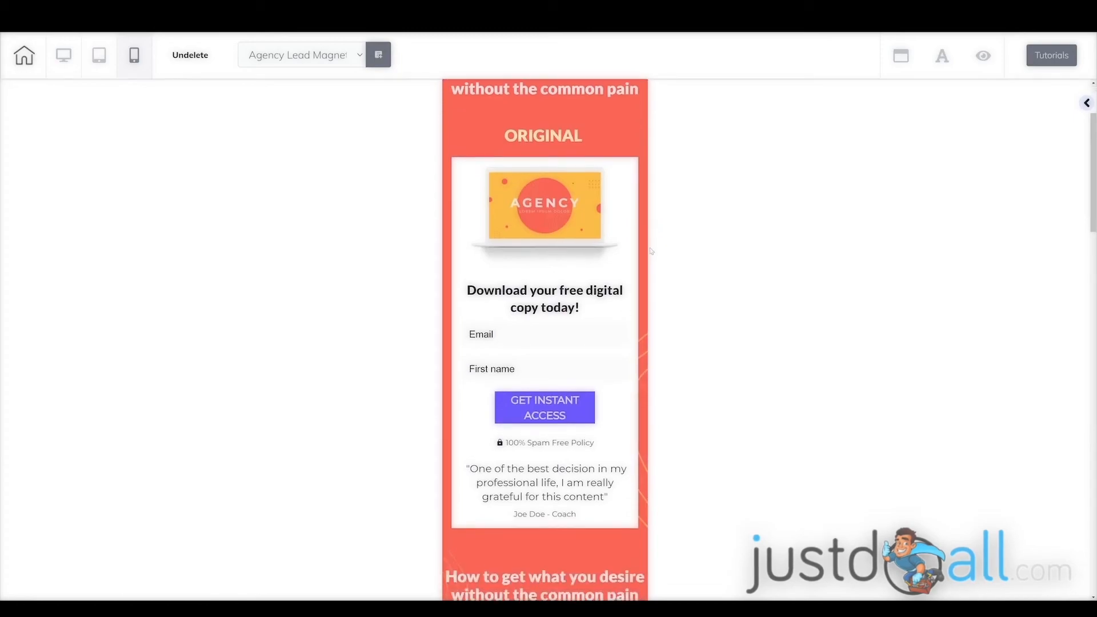
pyautogui.scroll(-14, 623, 254)
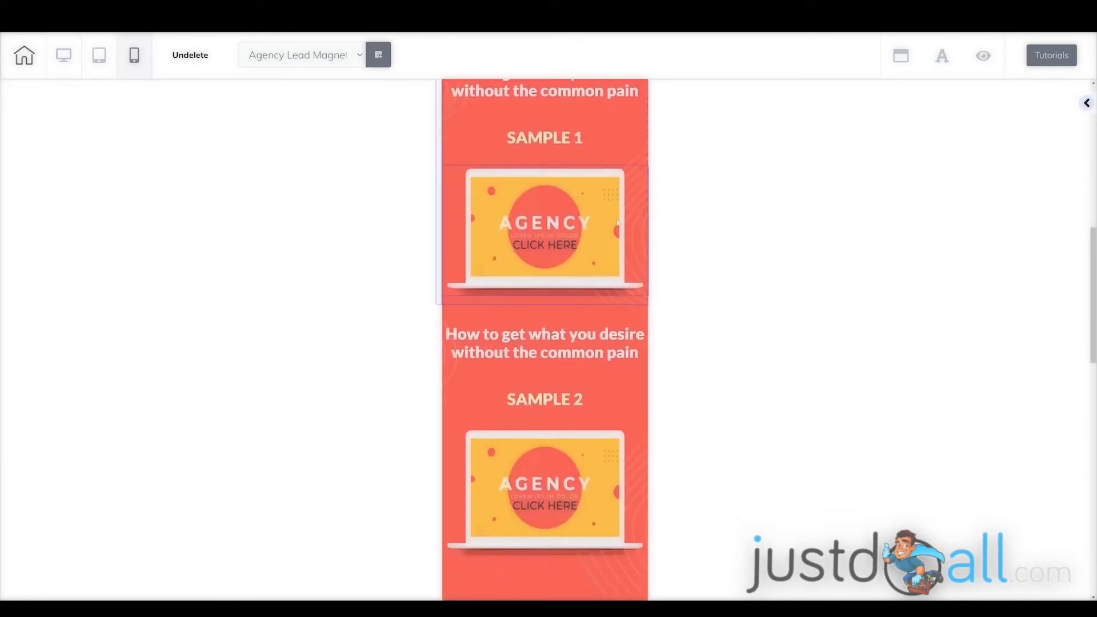
pyautogui.scroll(-12, 619, 227)
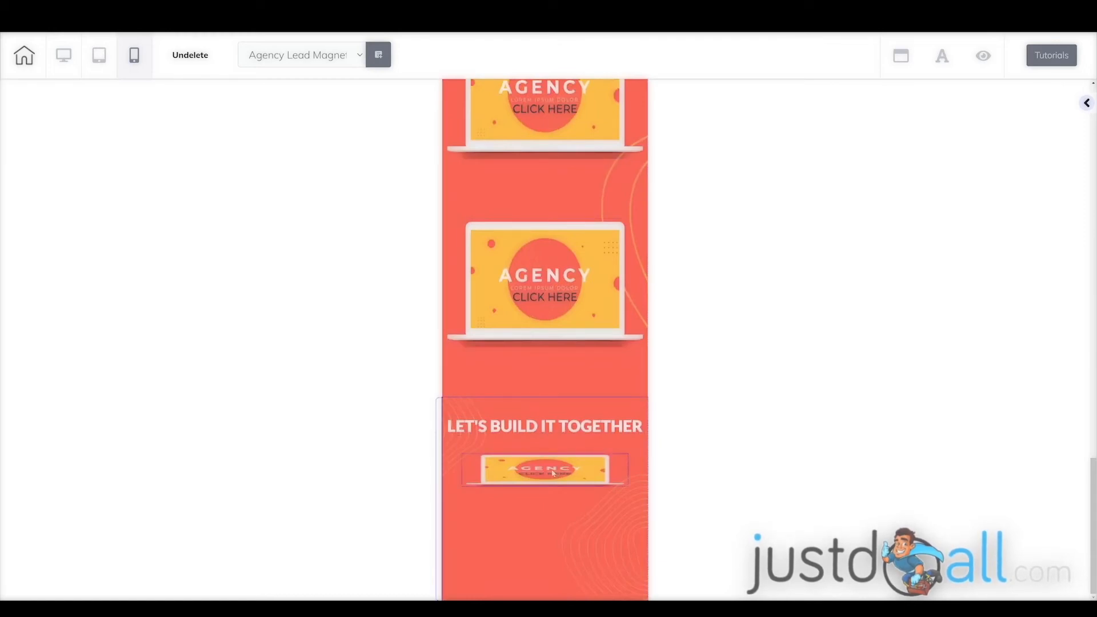
# - Set the minimum height of the box hover beneath "LET'S BUILD IT TOGETHER" to 200 in the mobile layout
pyautogui.click(553, 473)
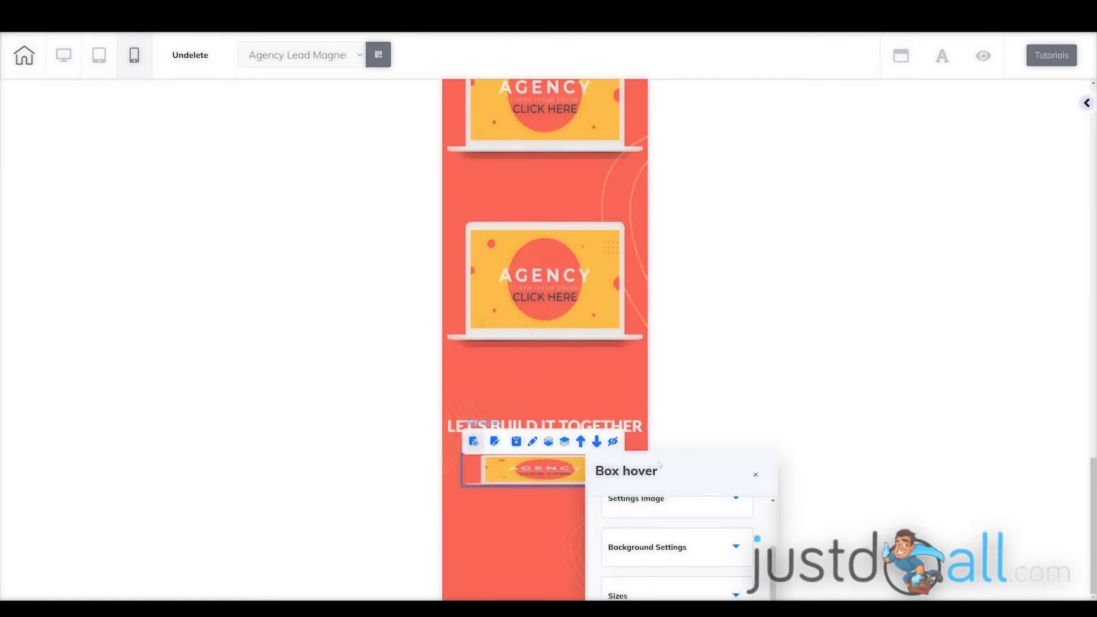
pyautogui.click(1087, 104)
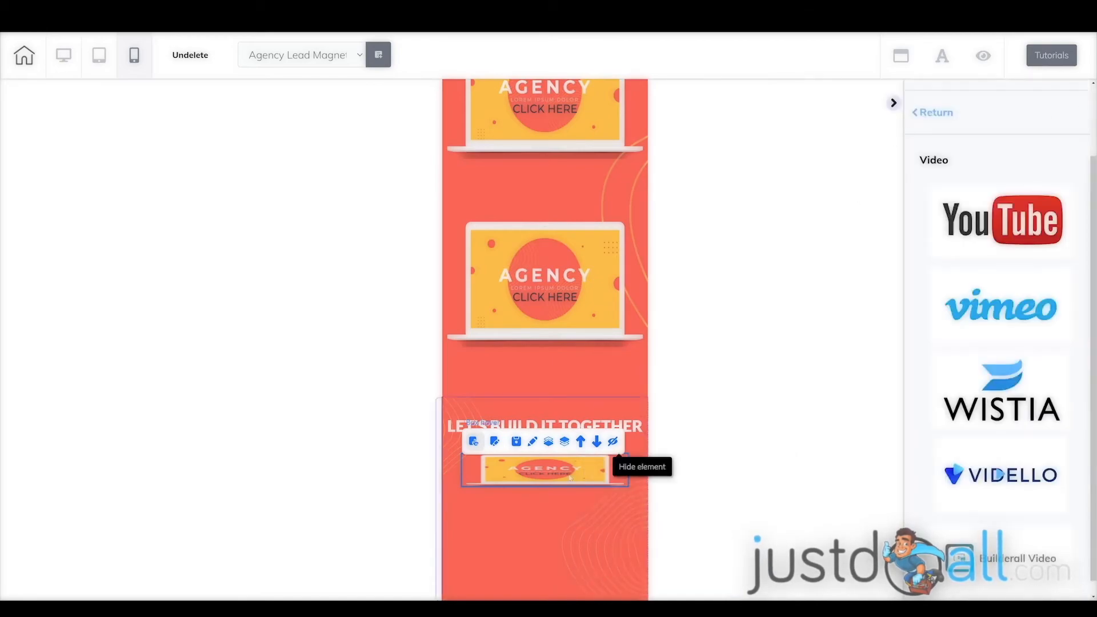
pyautogui.click(591, 470)
pyautogui.scroll(1, 961, 172)
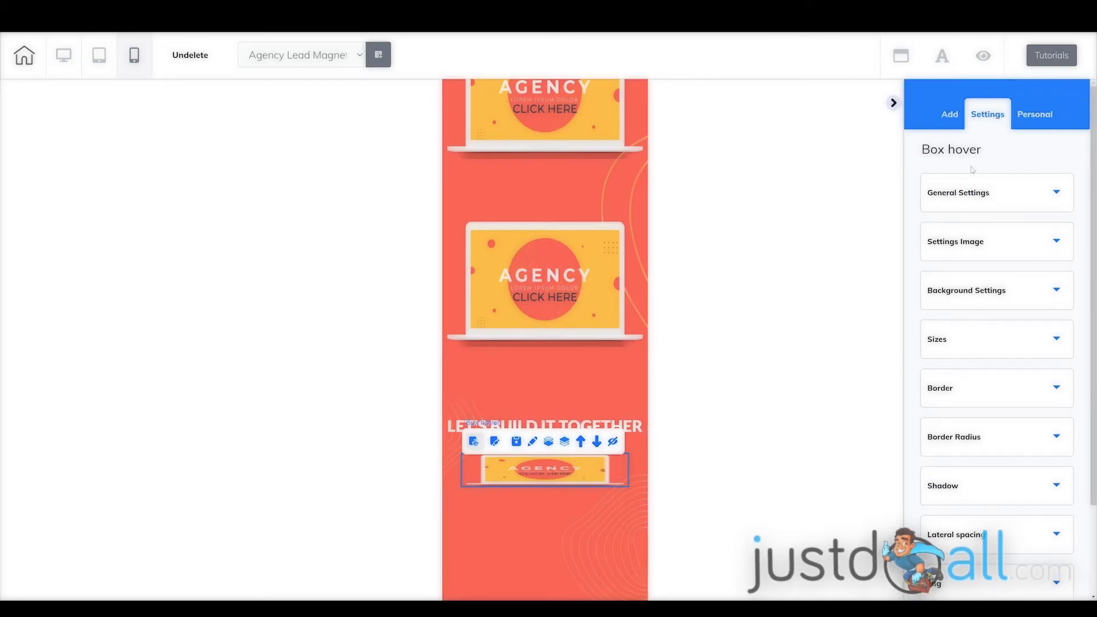
pyautogui.scroll(-2, 960, 160)
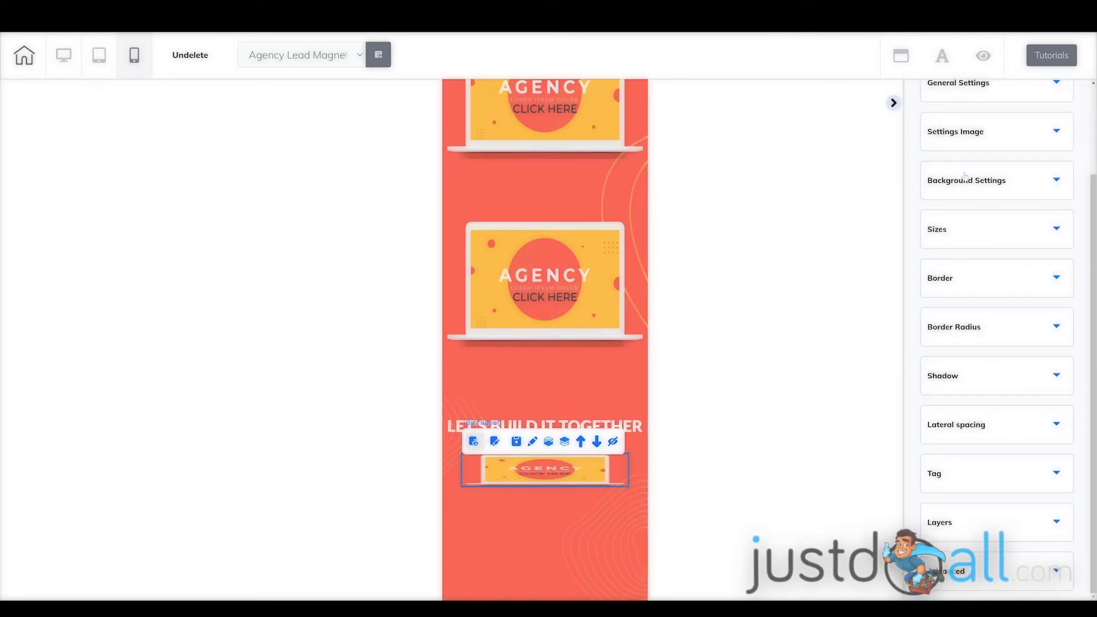
pyautogui.click(1050, 233)
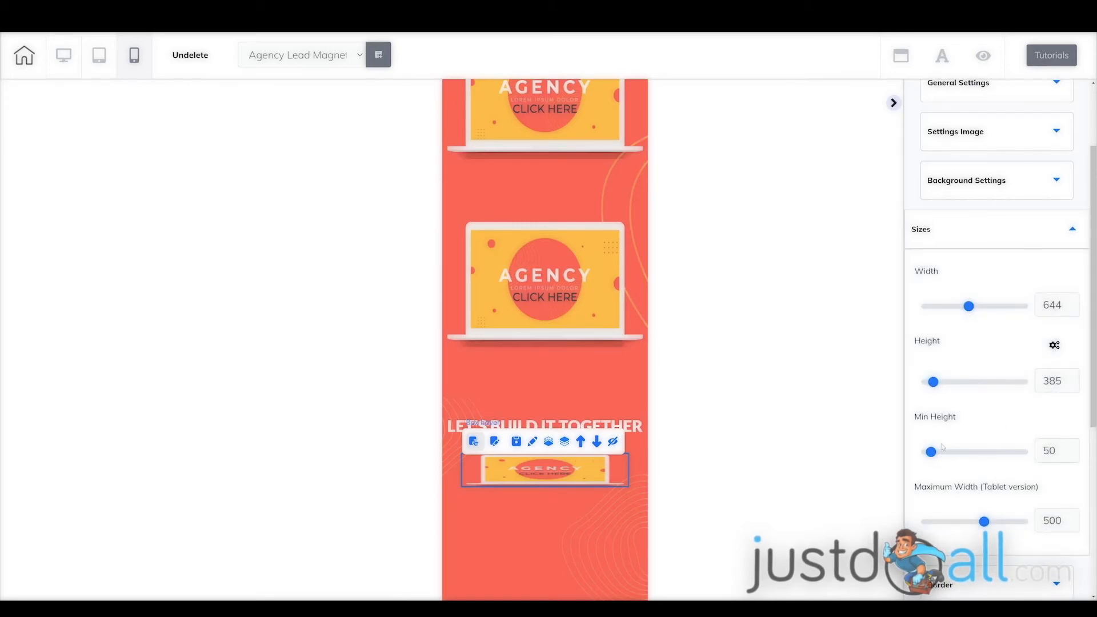
pyautogui.moveTo(930, 452); pyautogui.dragTo(949, 462)
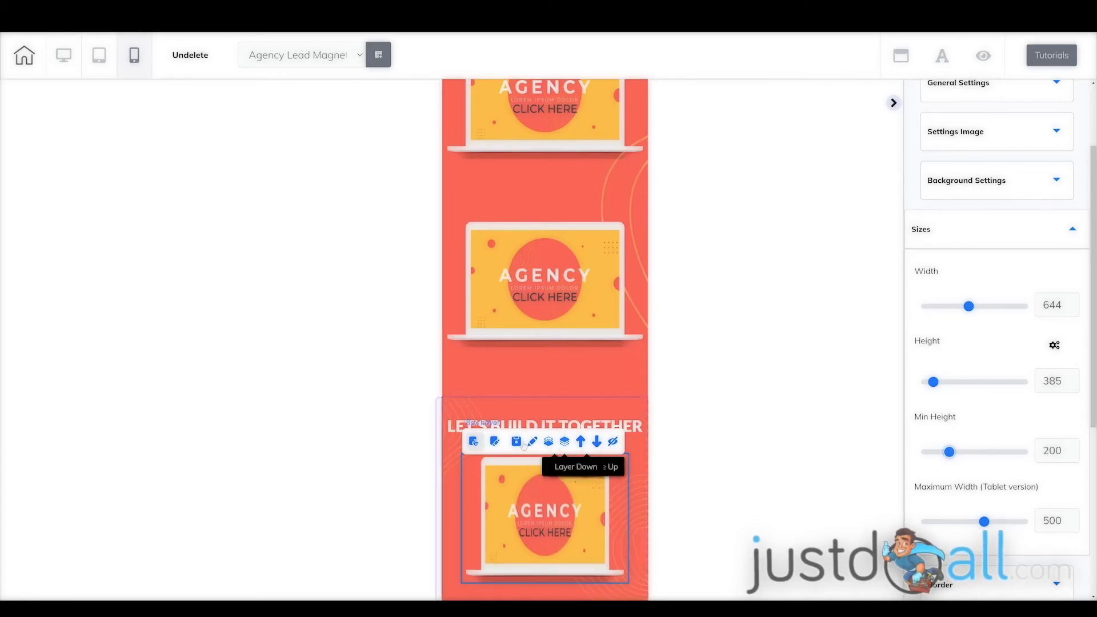
# - Set the box hover's left and right lateral spacing to 0 in the mobile layout
pyautogui.scroll(-5, 943, 377)
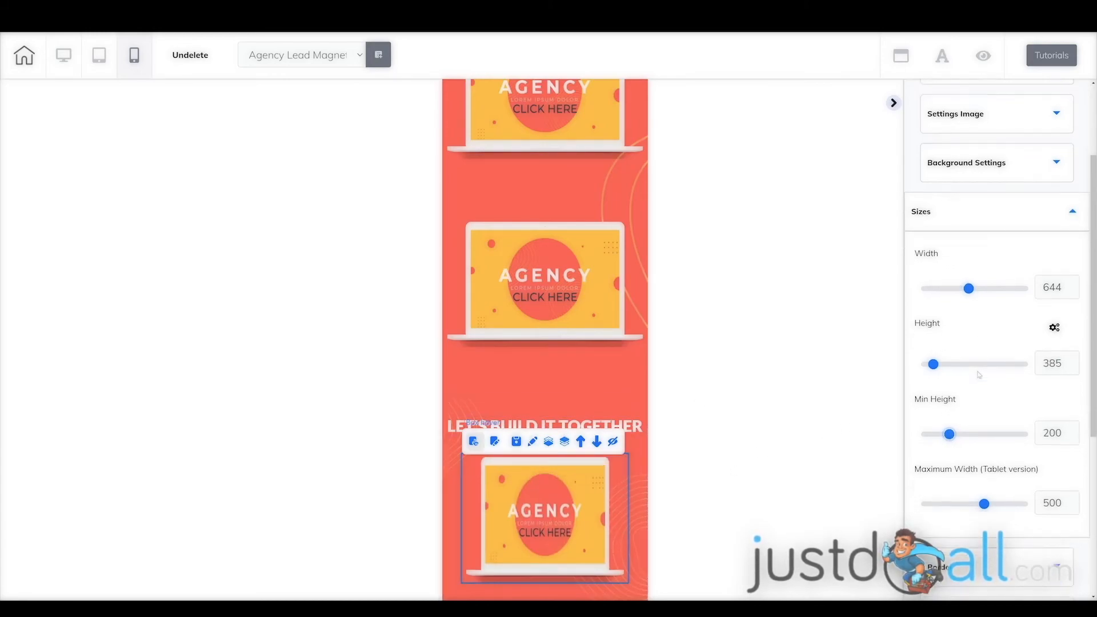
pyautogui.click(988, 431)
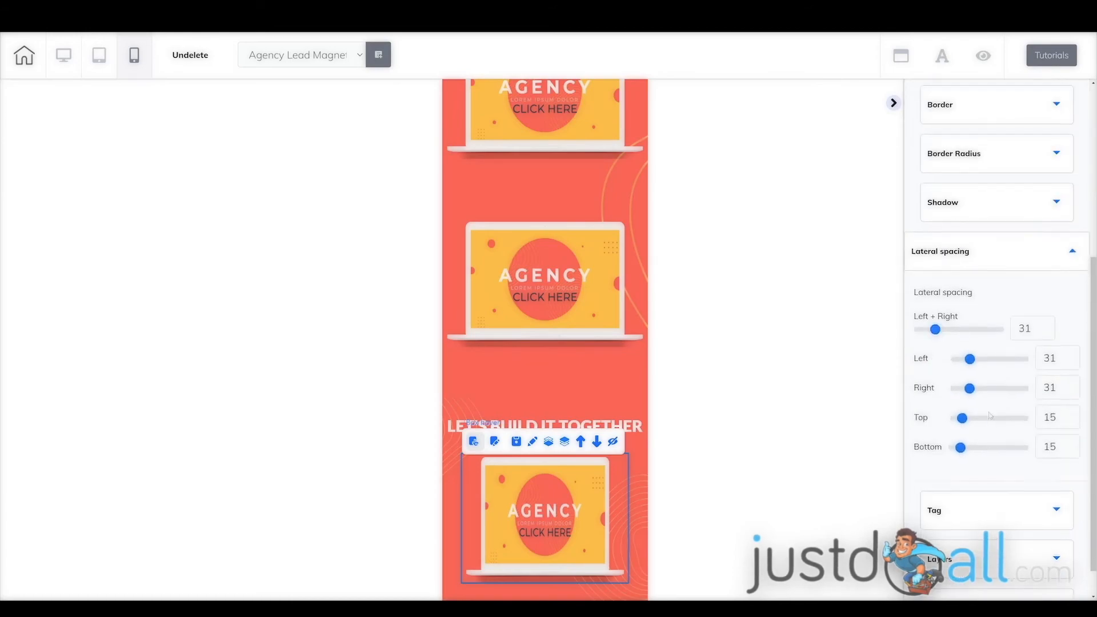
pyautogui.moveTo(970, 359); pyautogui.dragTo(956, 396)
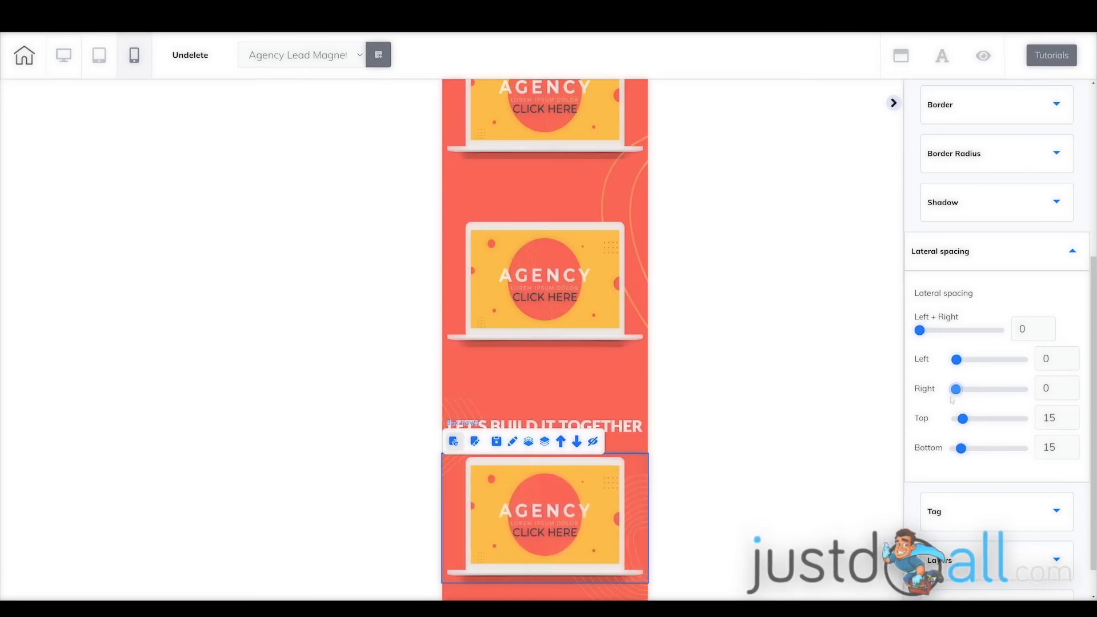